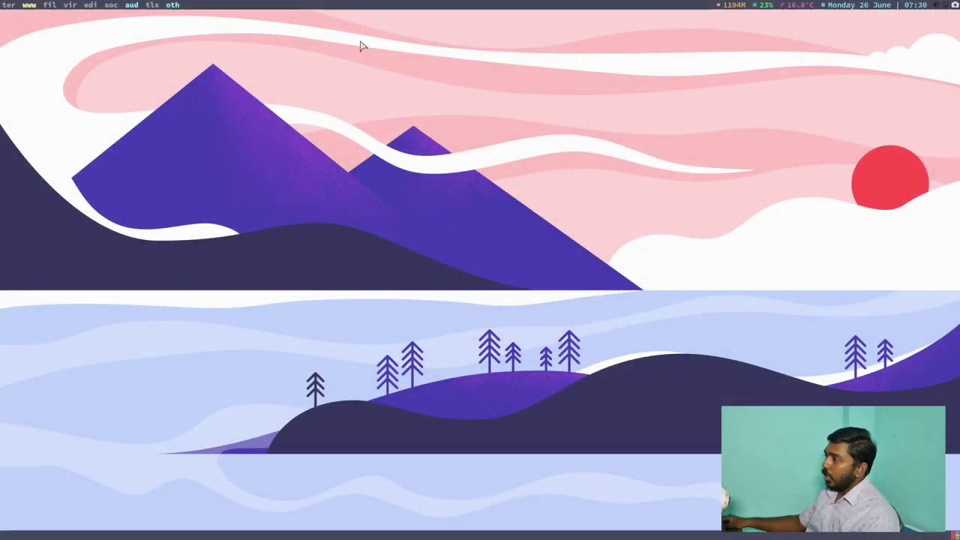
# Launch flameshot from the run prompt so that it runs in the system tray.
pyautogui.press('super+r')
pyautogui.write('flame')
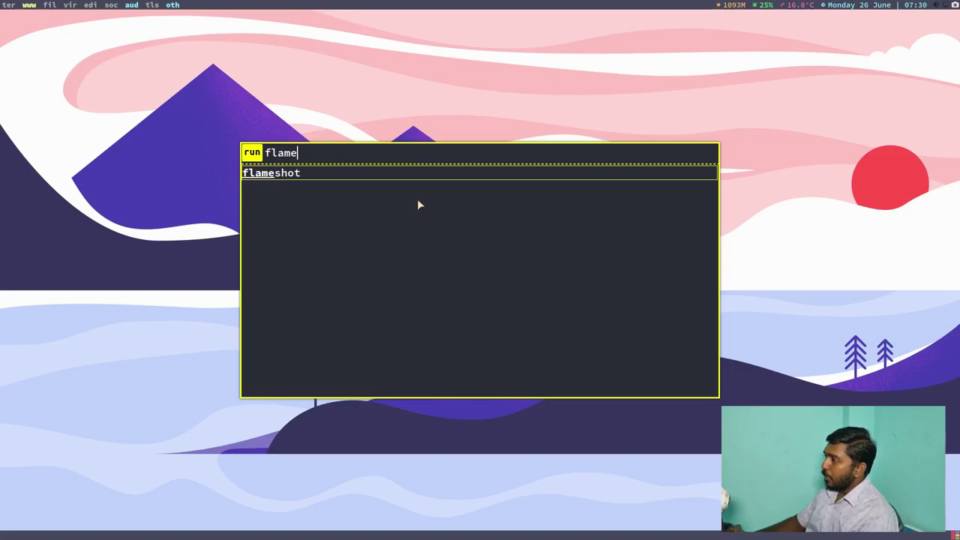
pyautogui.press('Return')
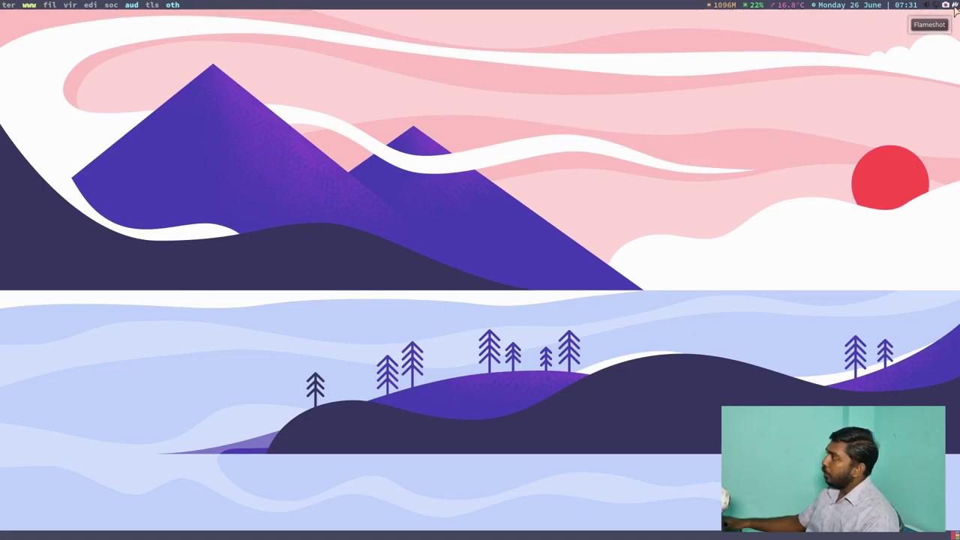
# Start a Flameshot capture from the tray and take a screenshot of a region covering most of the desktop wallpaper.
pyautogui.click(954, 6)
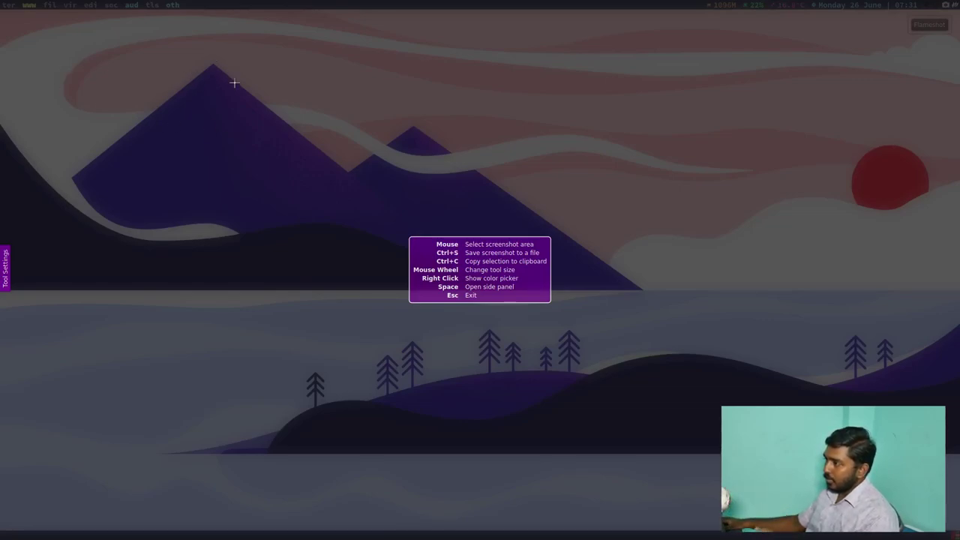
pyautogui.moveTo(34, 57); pyautogui.dragTo(936, 503)
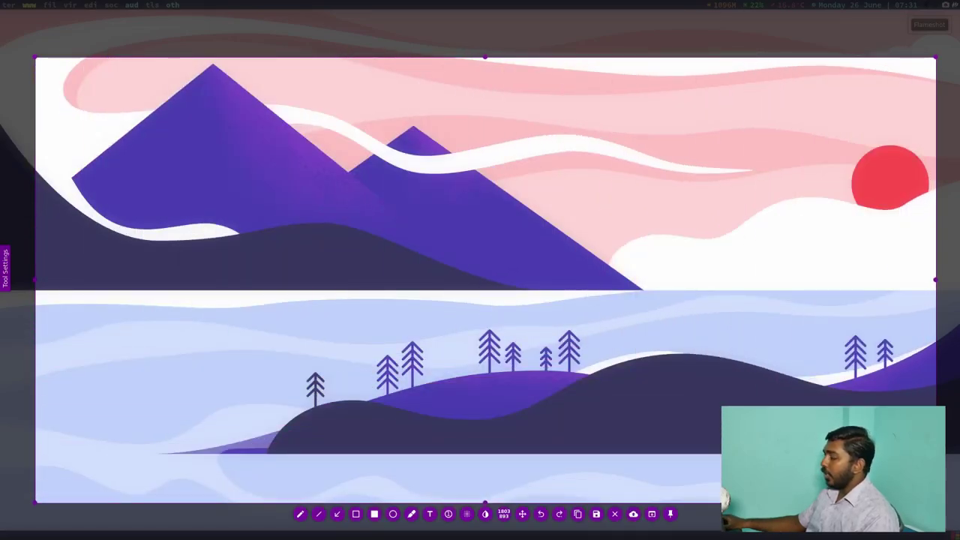
pyautogui.press('Return')
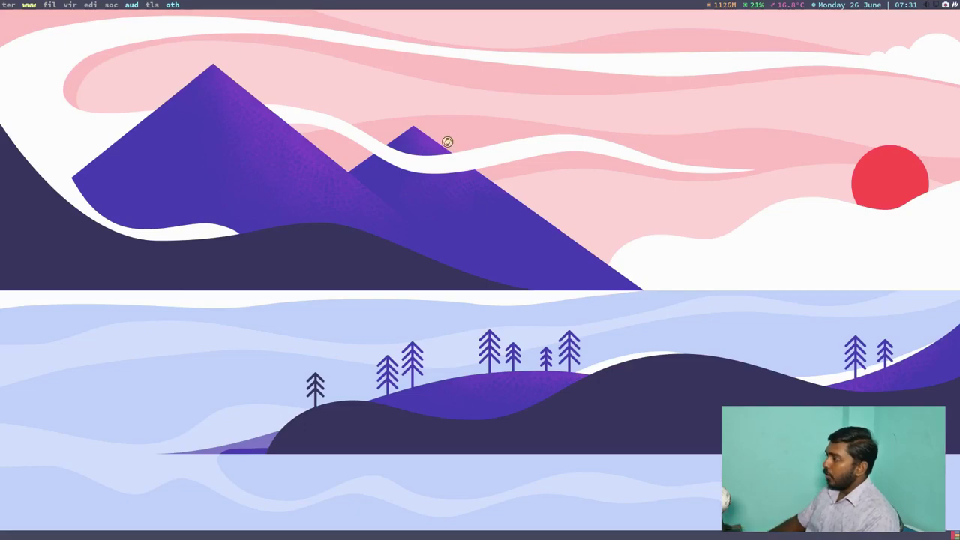
# Open a terminal and display Flameshot's command-line help with "flameshot -h".
pyautogui.press('super+Return')
pyautogui.write('r')
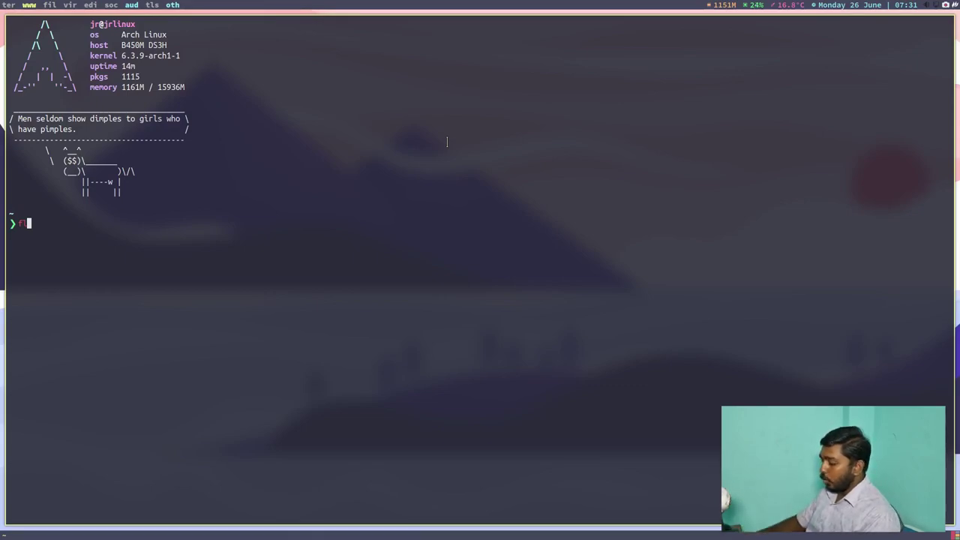
pyautogui.write('ame')
pyautogui.press('Right')
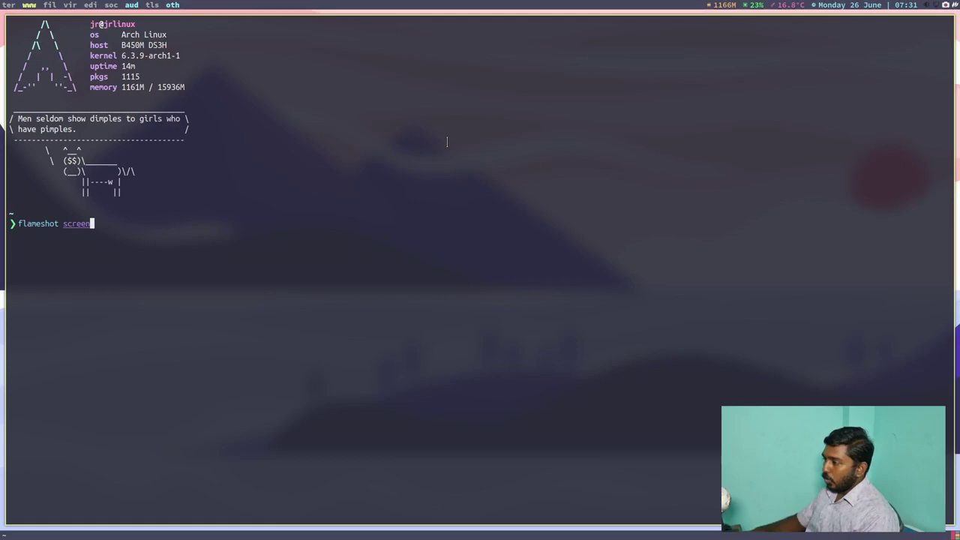
pyautogui.press('BackSpace')
pyautogui.press('BackSpace')
pyautogui.press('BackSpace')
pyautogui.press('BackSpace')
pyautogui.press('BackSpace')
pyautogui.press('BackSpace')
pyautogui.write('-h')
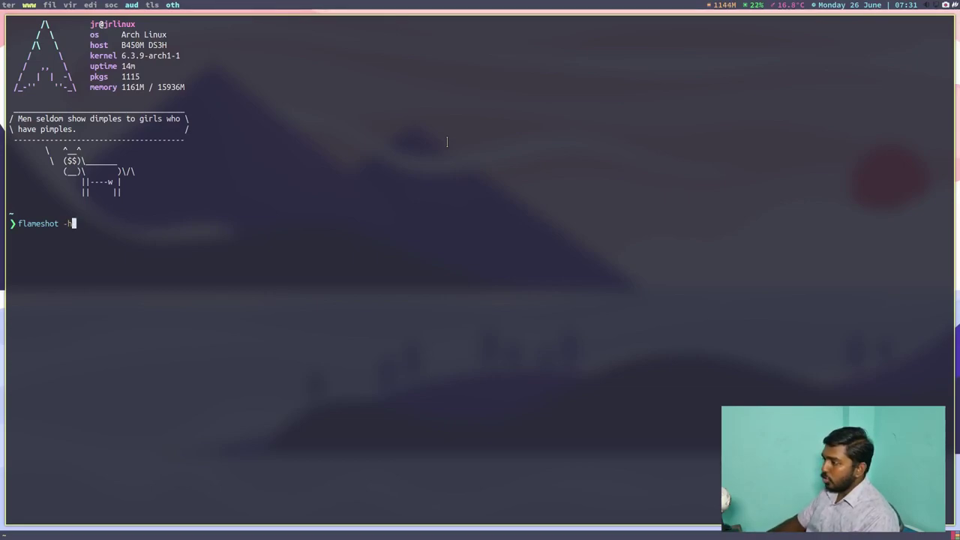
pyautogui.press('Return')
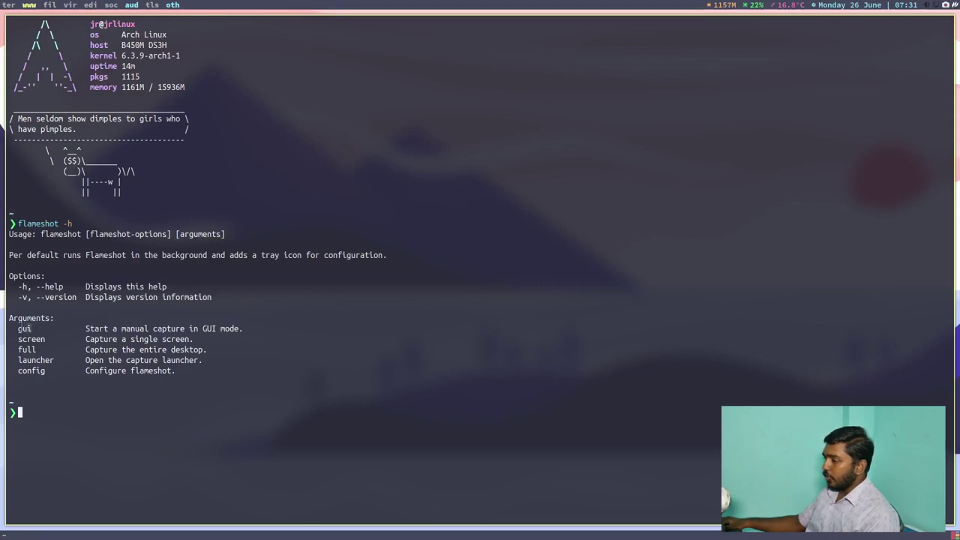
# Start a manual capture from the terminal with "flameshot gui" and exit it without taking a screenshot.
pyautogui.doubleClick(25, 328)
pyautogui.click(63, 378)
pyautogui.write('f')
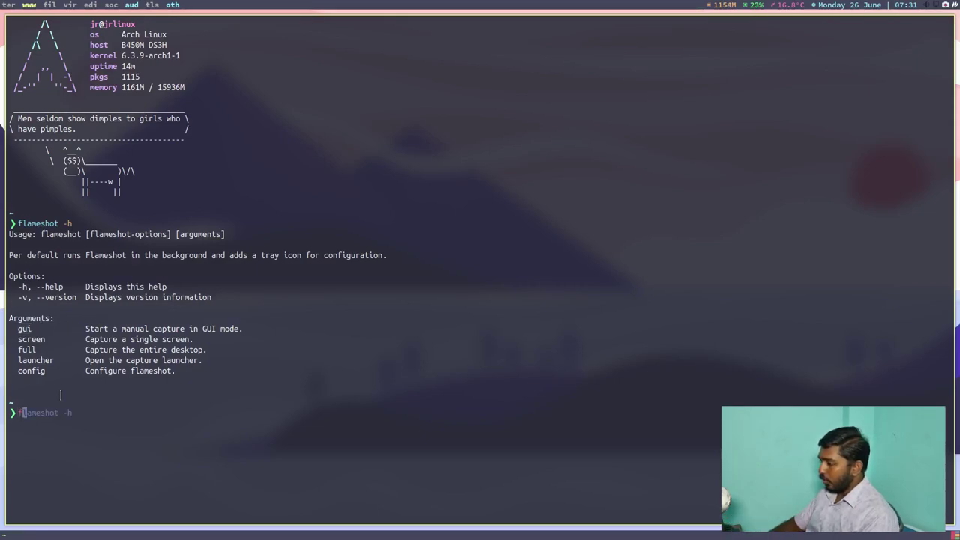
pyautogui.write('lameshot g')
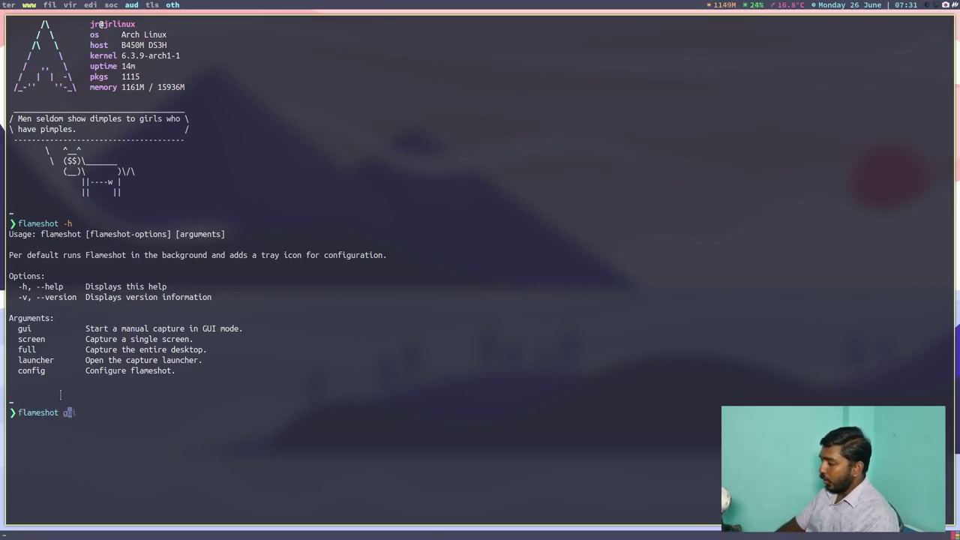
pyautogui.write('ui')
pyautogui.press('Return')
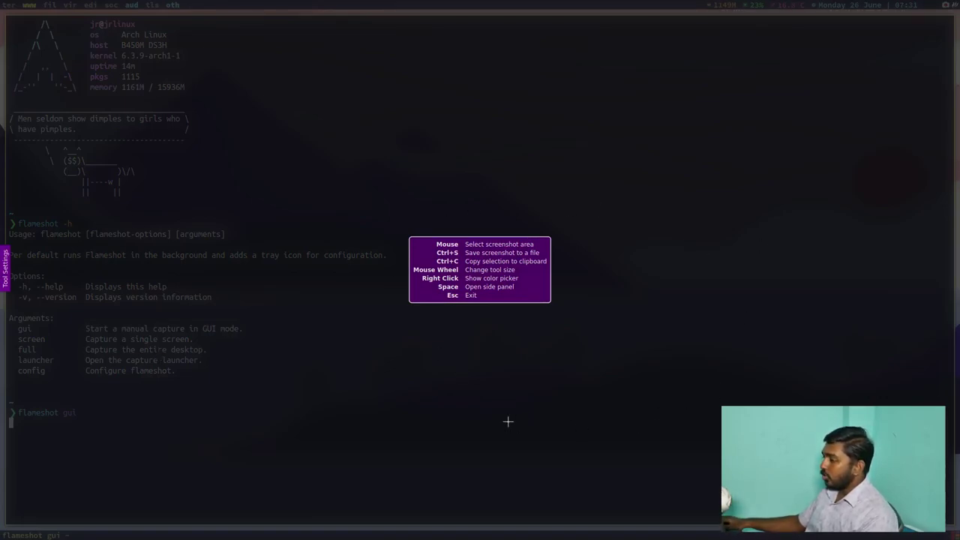
pyautogui.press('Escape')
# Capture a single screen with "flameshot screen" and save it in the home folder as 2023-06-26_07-32.png.
pyautogui.write('flame')
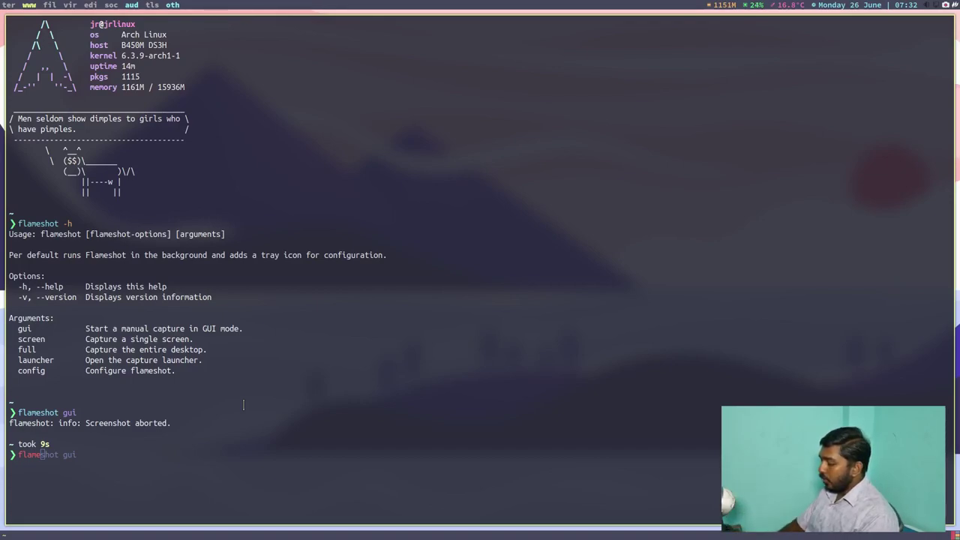
pyautogui.write('shot ')
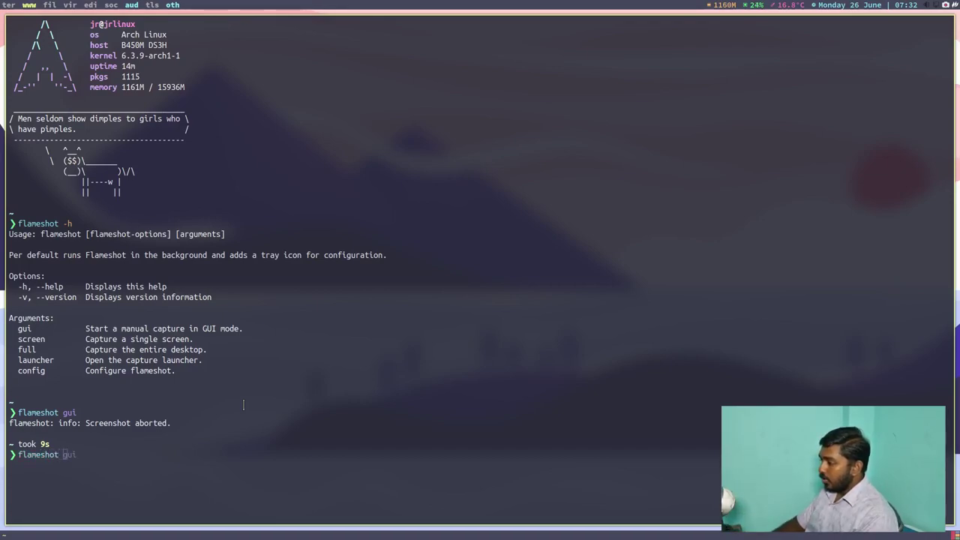
pyautogui.write('screen')
pyautogui.press('Return')
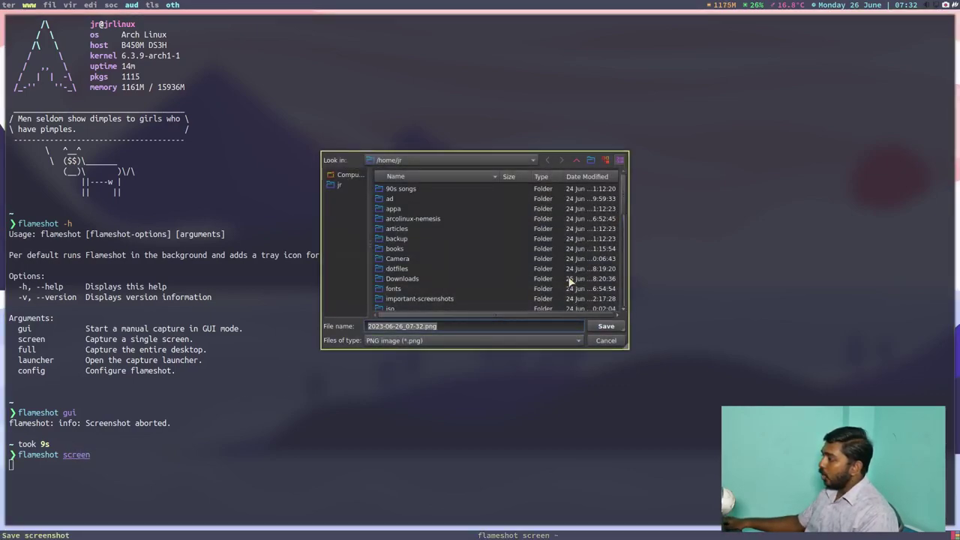
pyautogui.click(607, 327)
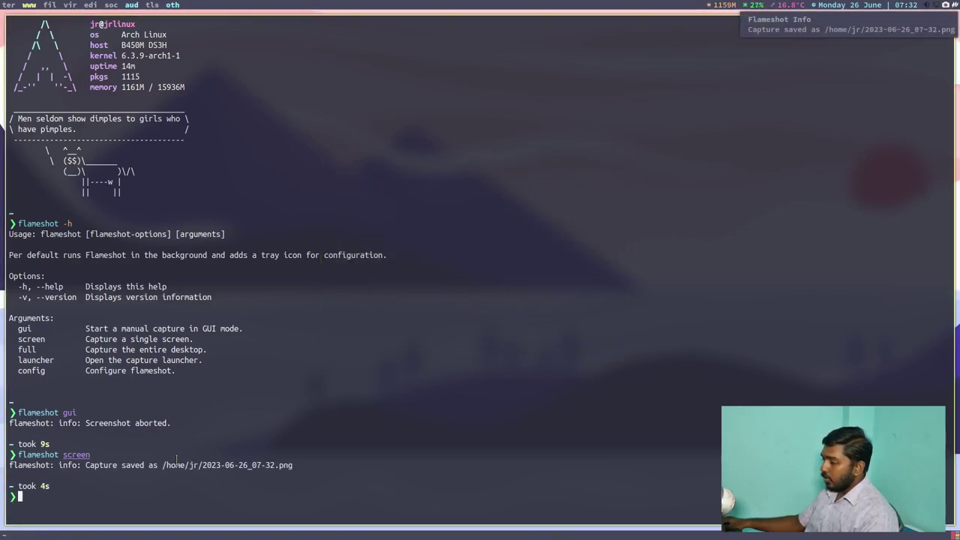
# Clear the terminal and display Flameshot's usage help again with "flameshot -h".
pyautogui.moveTo(163, 465); pyautogui.dragTo(293, 465)
pyautogui.click(115, 498)
pyautogui.write('clear')
pyautogui.press('Return')
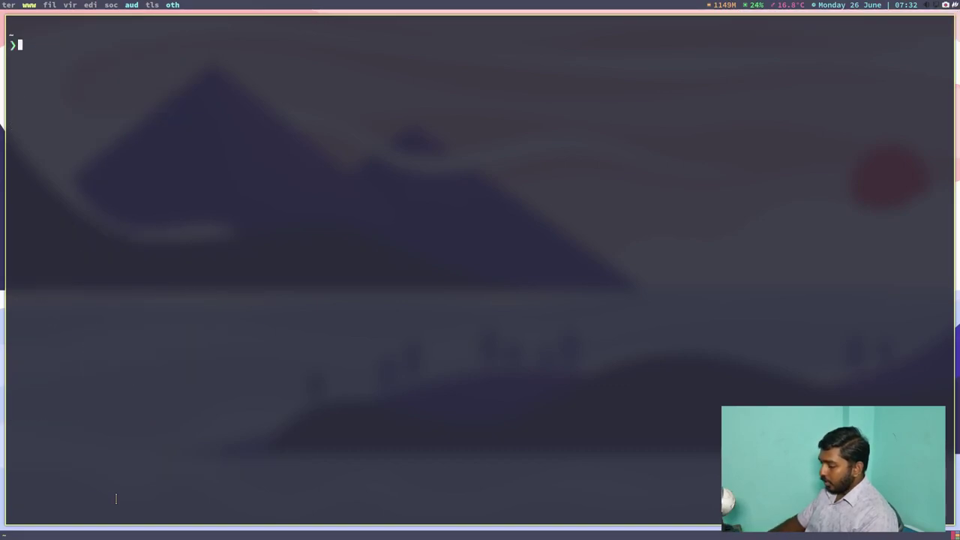
pyautogui.write('flamesho')
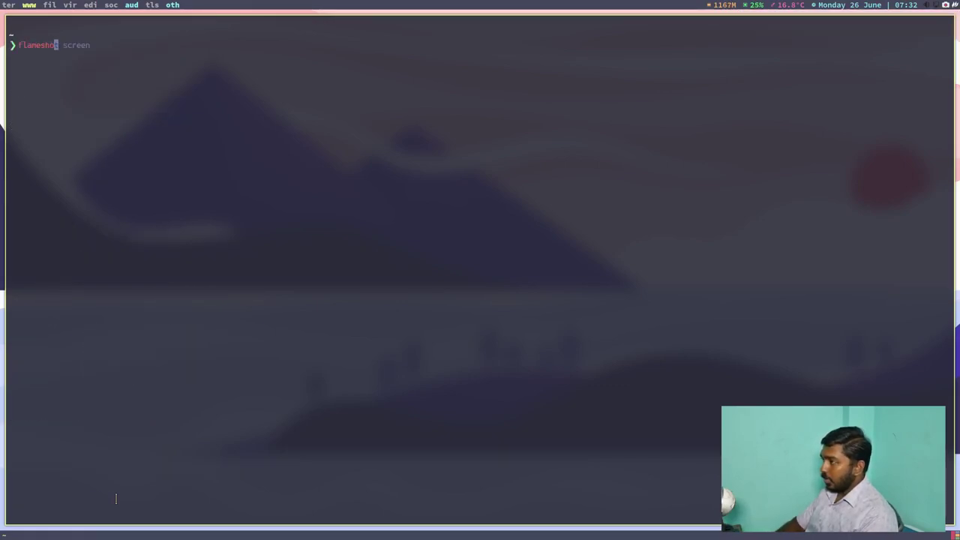
pyautogui.write('t -h')
pyautogui.press('Return')
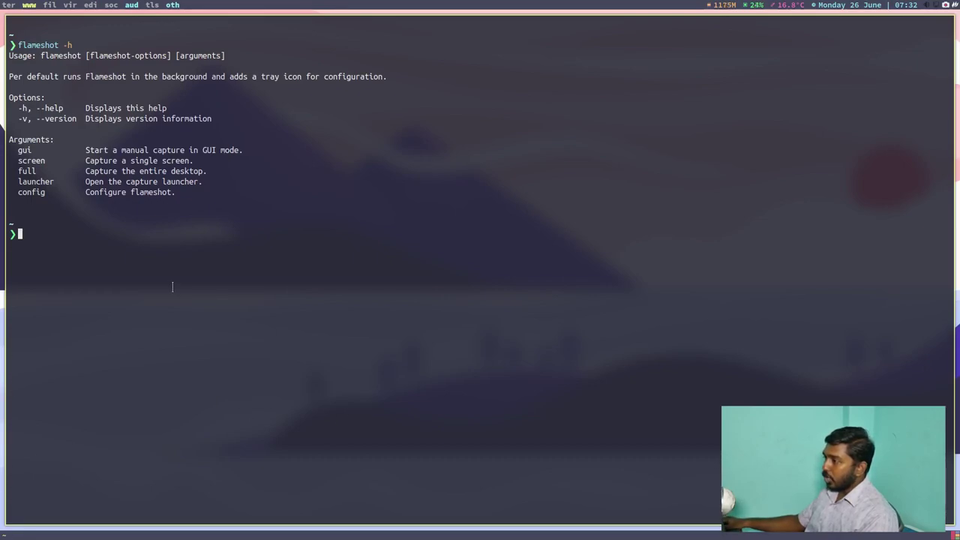
# Capture the entire desktop with "flameshot full" and save it in the home folder as 2023-06-26_07-32_1.png.
pyautogui.write('flameshot')
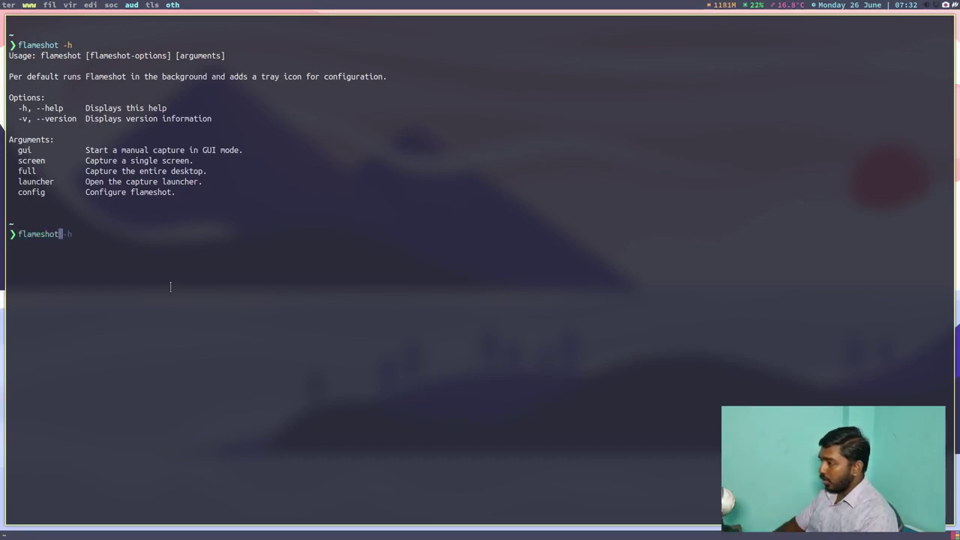
pyautogui.write(' full')
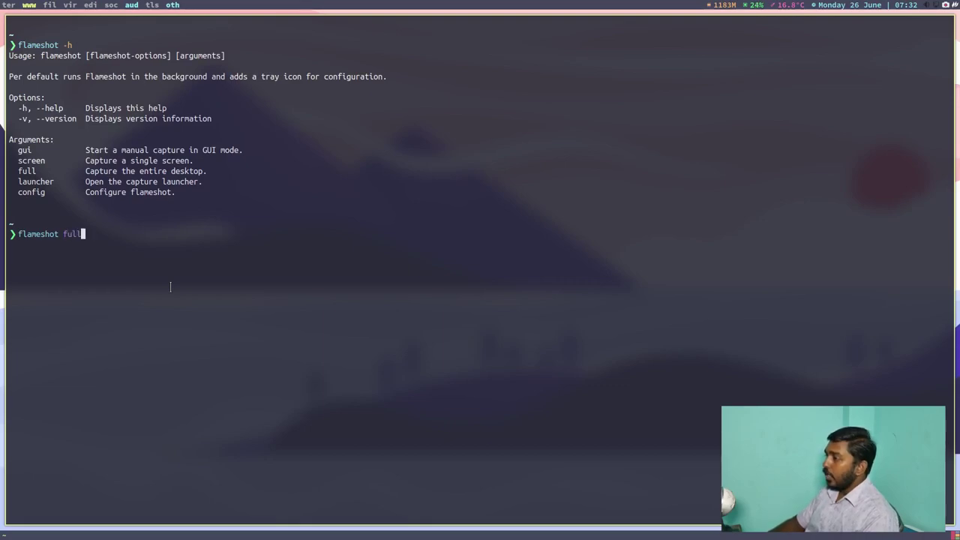
pyautogui.press('Return')
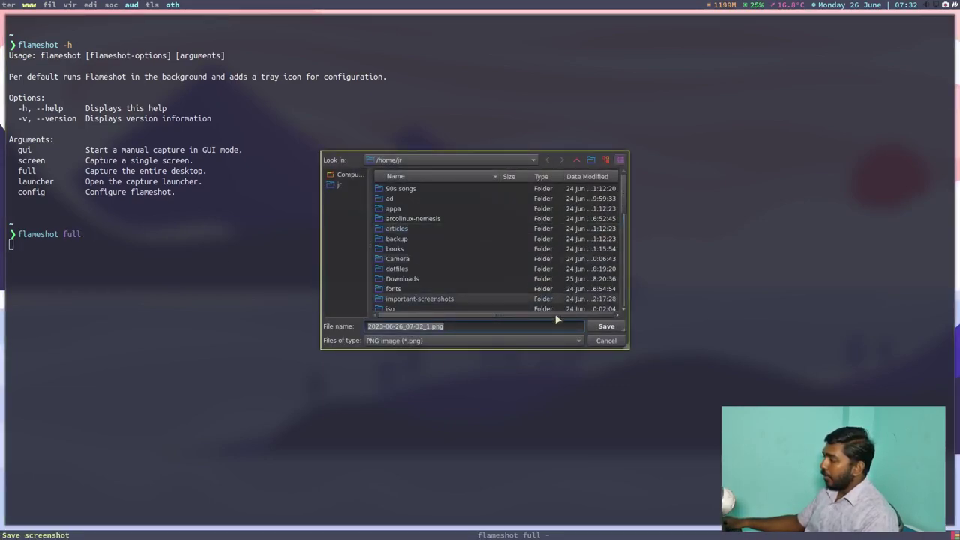
pyautogui.click(606, 325)
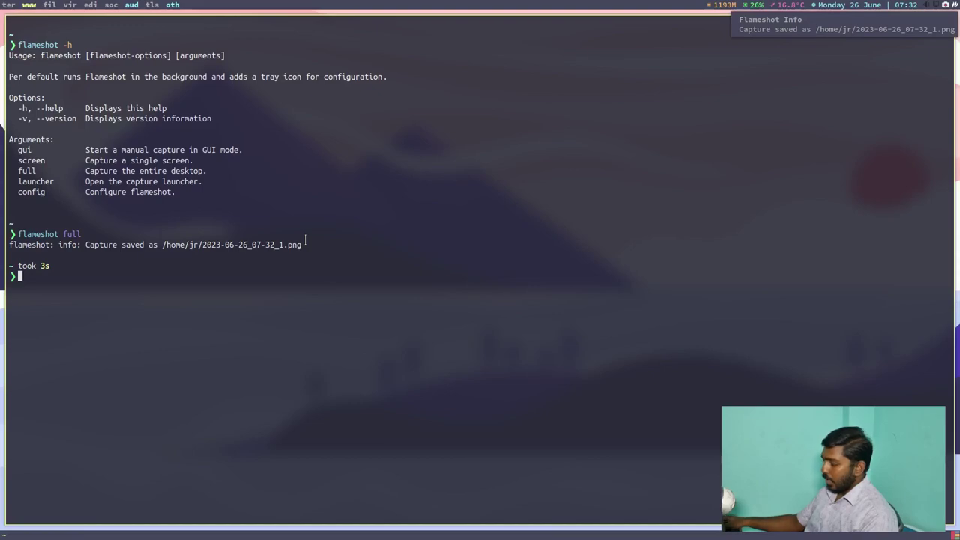
# Switch to the file manager, view 2023-06-26_07-32_1.png in an image viewer, and close the viewer.
pyautogui.press('super+3')
pyautogui.rightClick(405, 213)
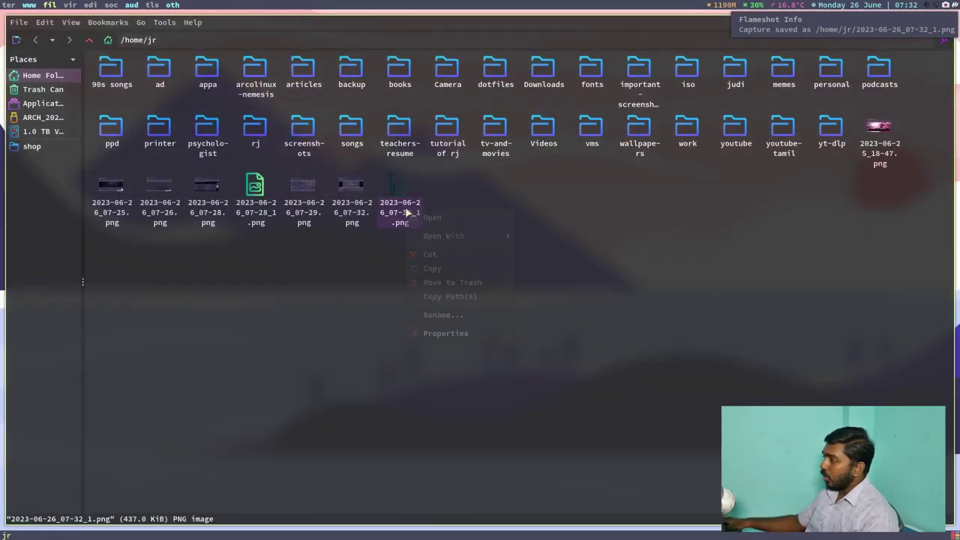
pyautogui.moveTo(509, 235)
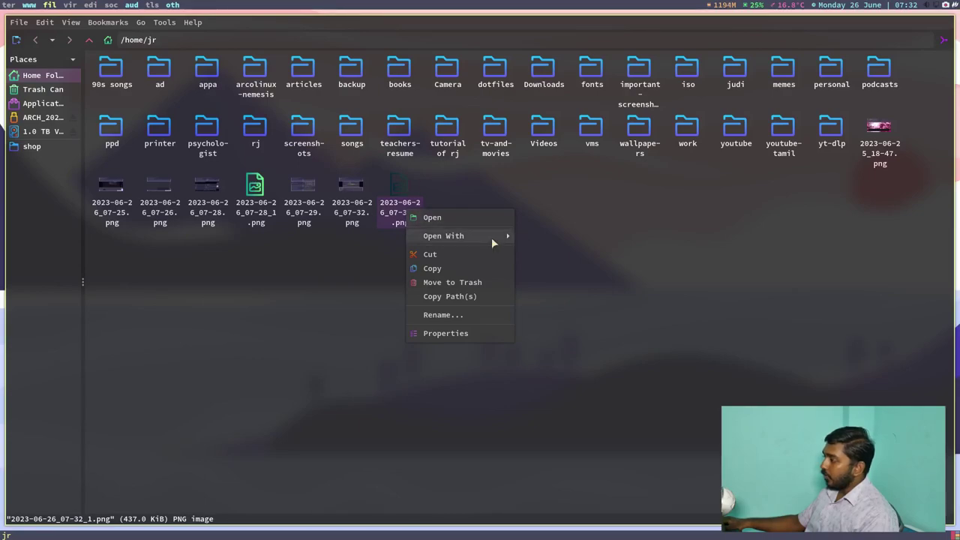
pyautogui.click(566, 305)
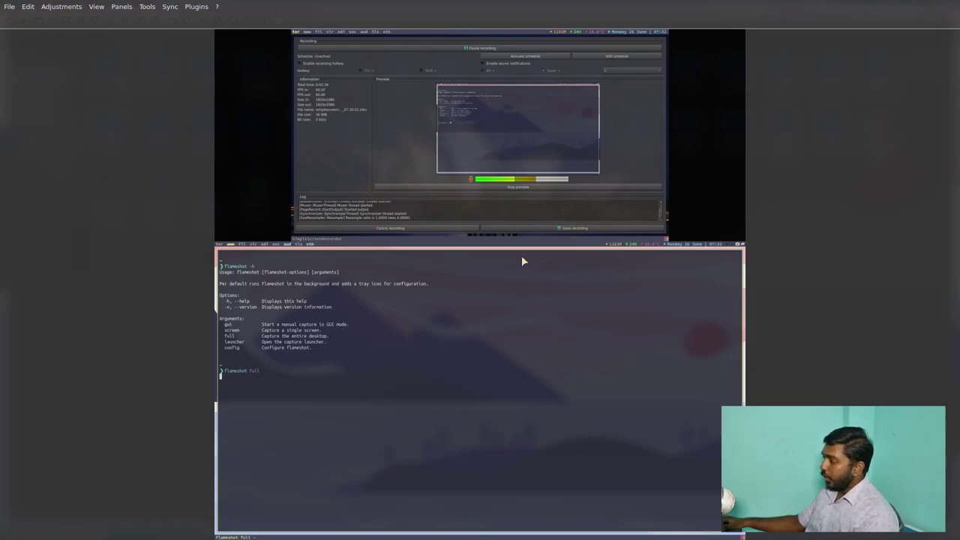
pyautogui.hotkey('ctrl', 'q')
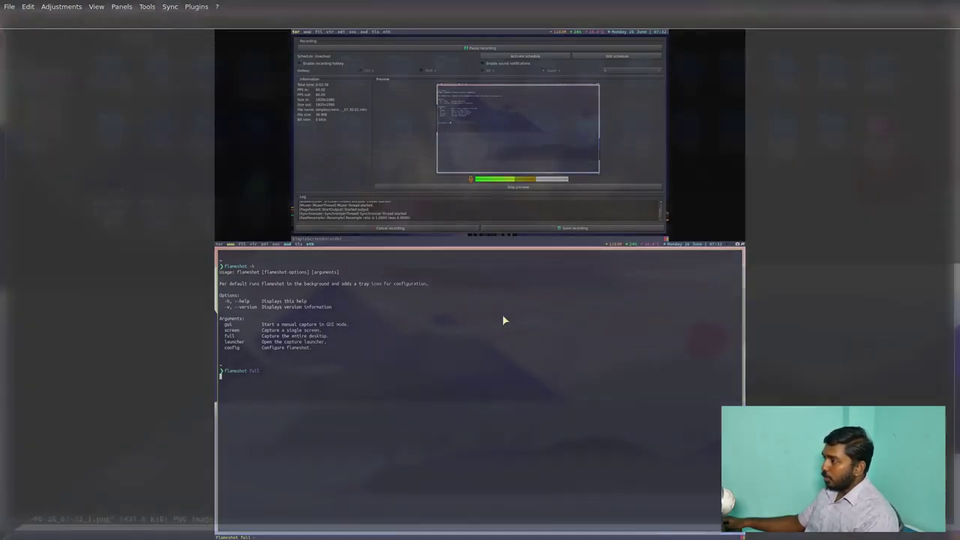
# Return to the terminal and open the capture launcher with "flameshot launcher".
pyautogui.press('super+1')
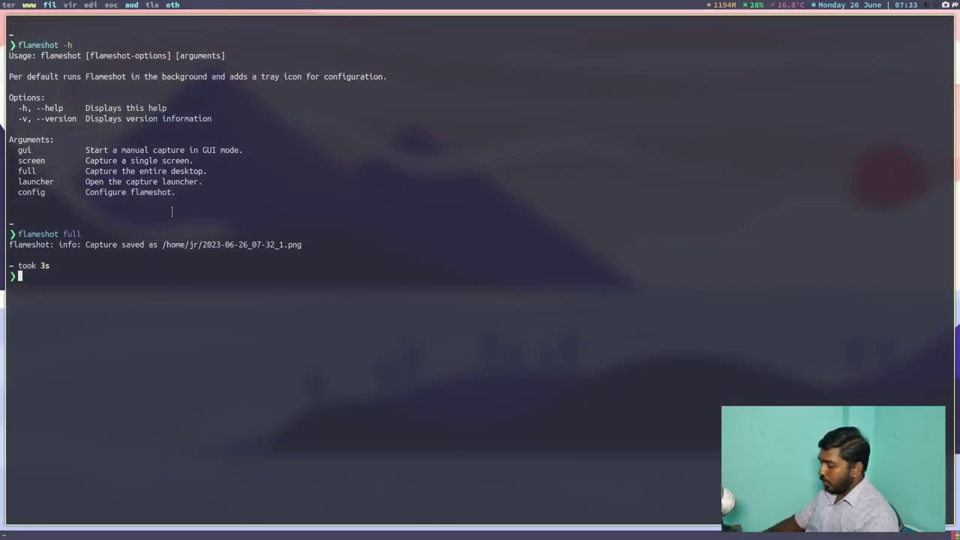
pyautogui.write('flameshot launcher')
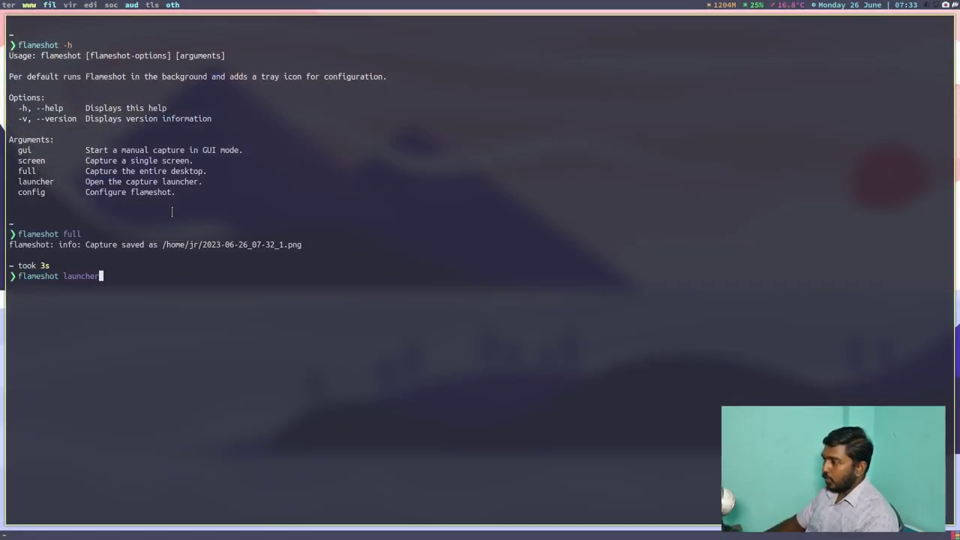
pyautogui.press('Return')
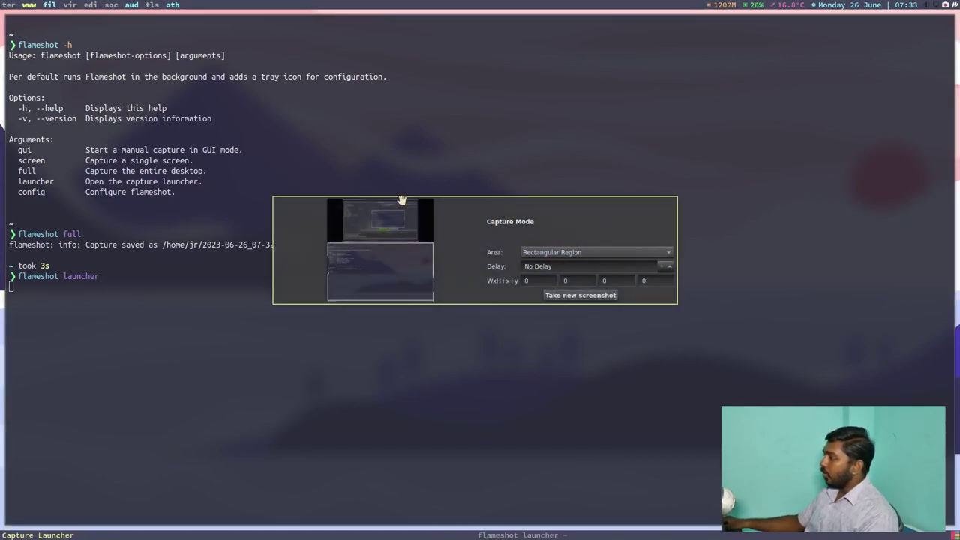
# Take a new screenshot in Rectangular Region mode from the launcher, selecting a region that covers most of the terminal.
pyautogui.click(578, 254)
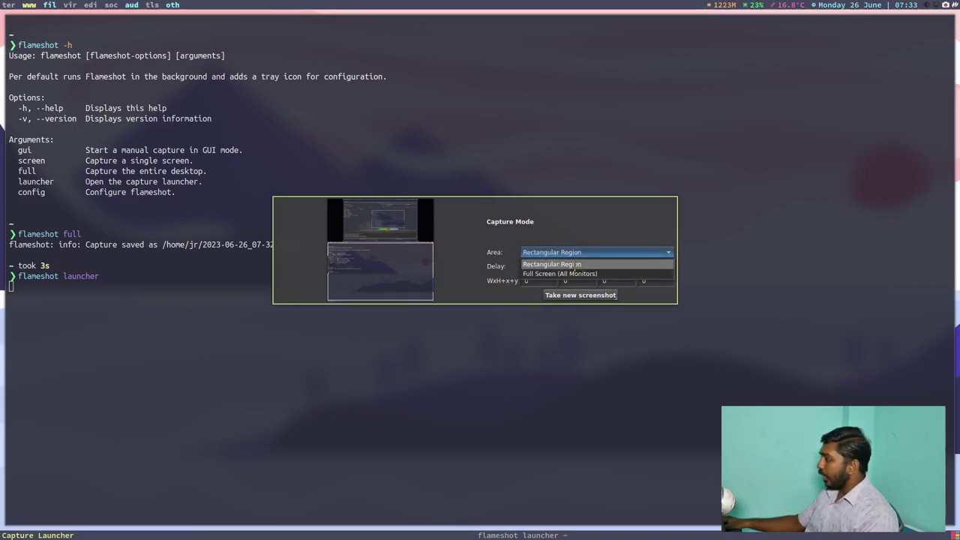
pyautogui.click(577, 265)
pyautogui.click(580, 295)
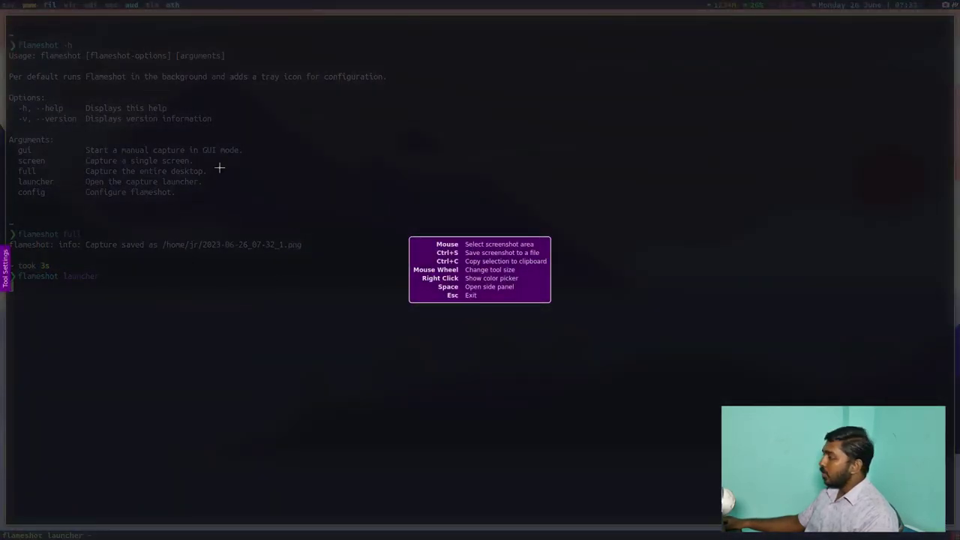
pyautogui.moveTo(5, 12); pyautogui.dragTo(838, 378)
pyautogui.press('Return')
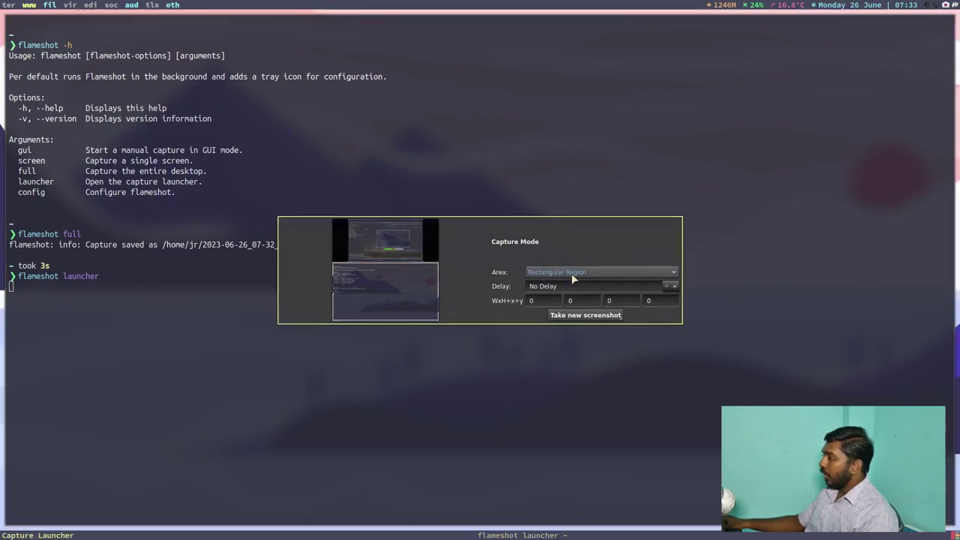
# Review the Area choices in the capture launcher and close the launcher.
pyautogui.click(605, 271)
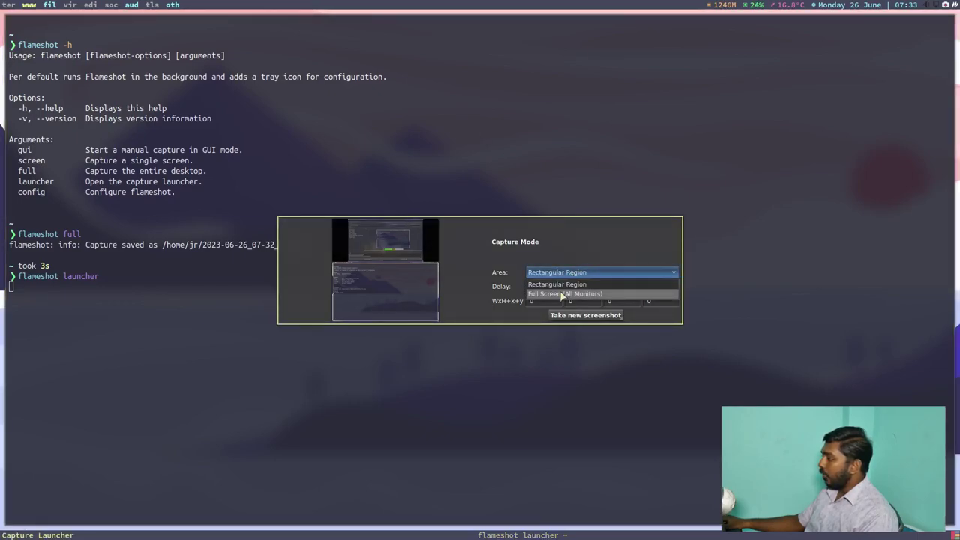
pyautogui.click(509, 319)
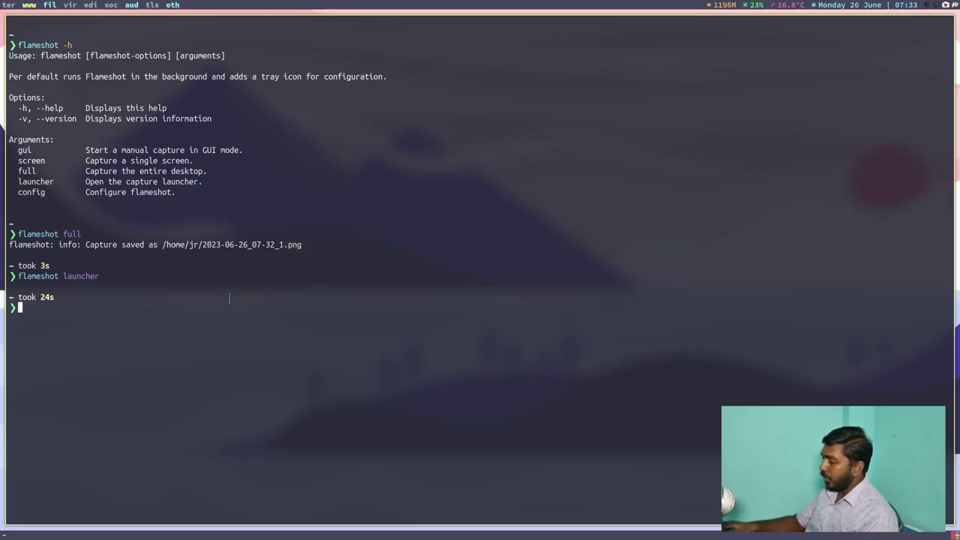
# Start a Flameshot capture covering a region of about 1320 by 732 px over the terminal output and begin annotating with the Pencil tool.
pyautogui.press('Print')
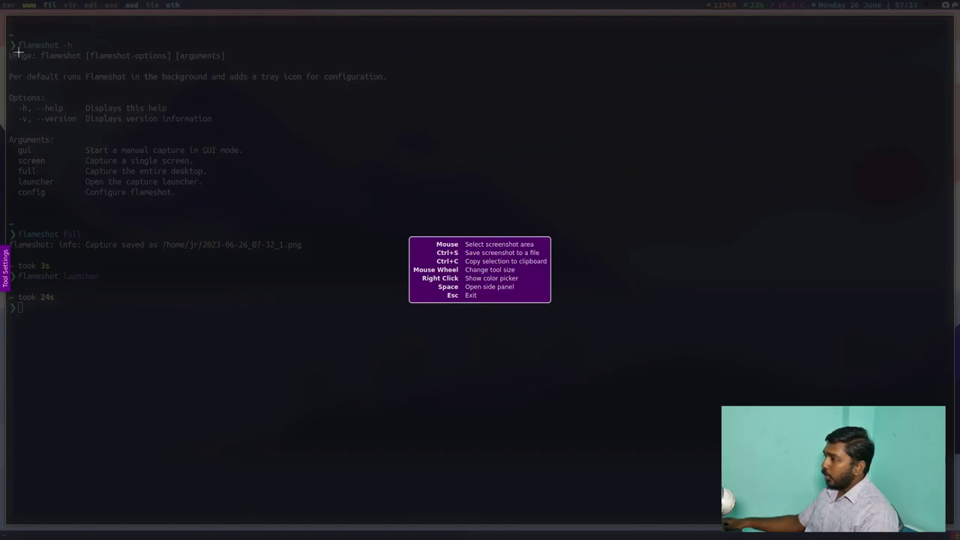
pyautogui.moveTo(5, 15); pyautogui.dragTo(664, 383)
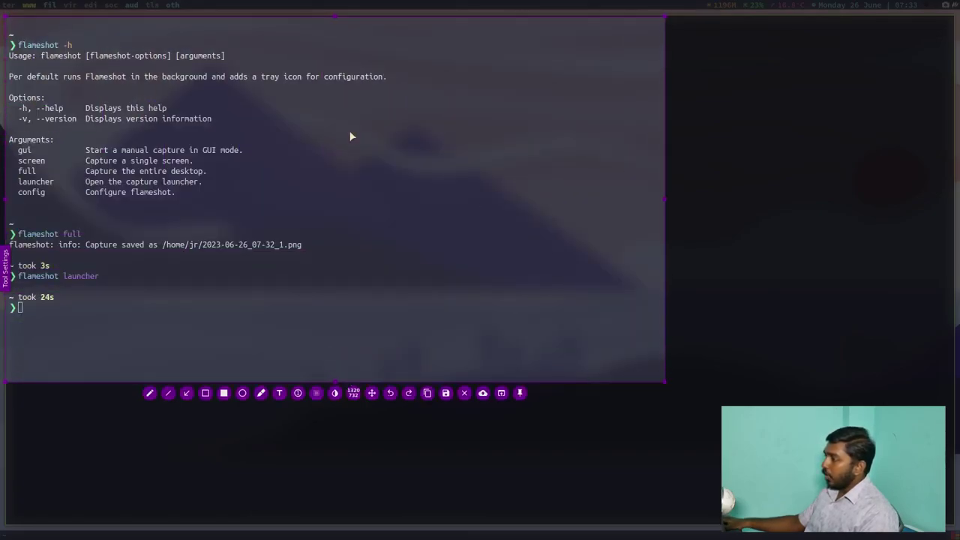
pyautogui.click(150, 393)
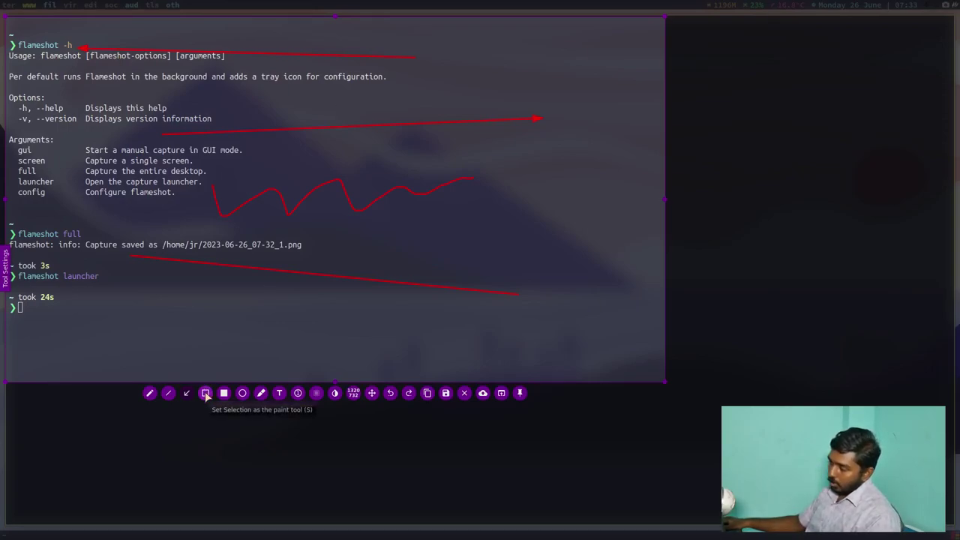
# Draw an outlined square over the lower terminal text and a solid filled rectangle beside it in the capture.
pyautogui.click(206, 395)
pyautogui.moveTo(153, 182); pyautogui.dragTo(291, 315)
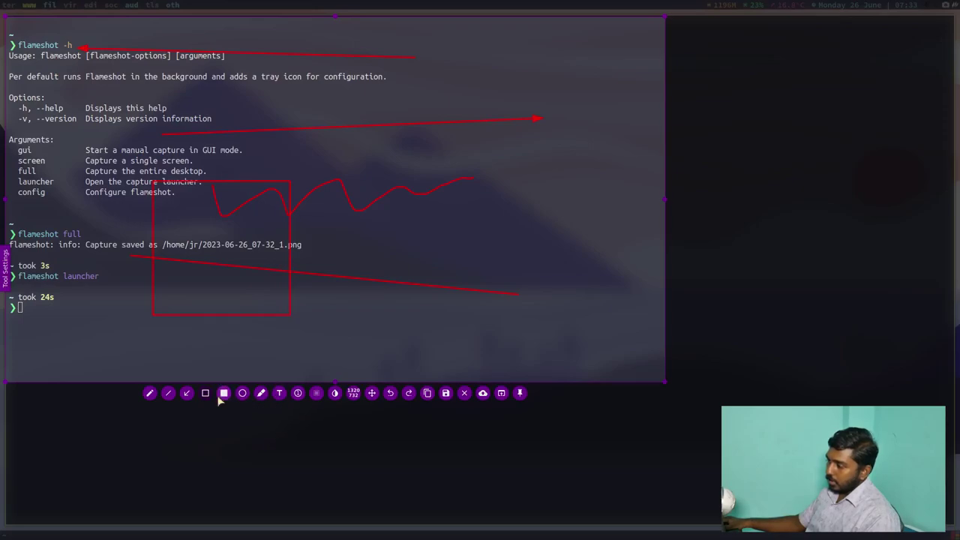
pyautogui.click(223, 393)
pyautogui.moveTo(313, 198); pyautogui.dragTo(545, 301)
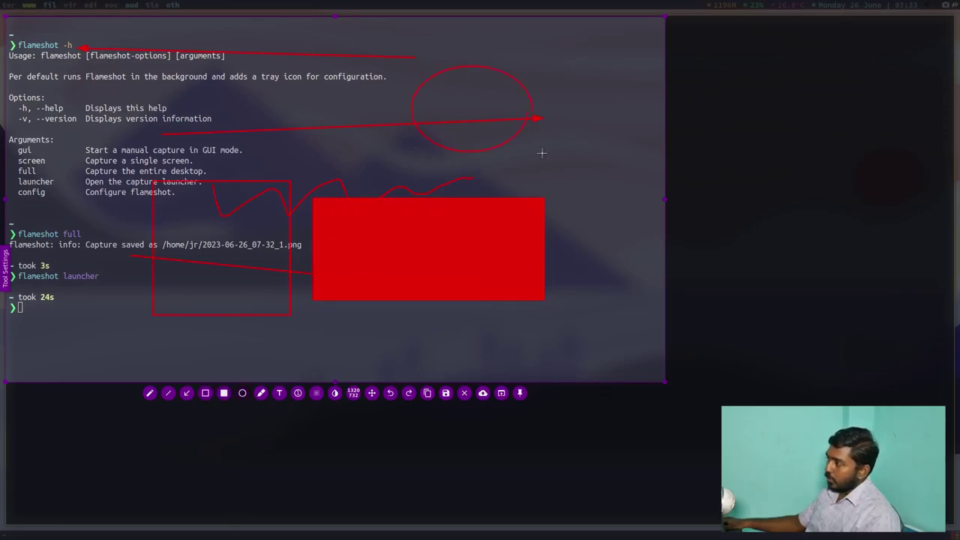
# Highlight the "-v, --version" line of the help output with a straight Marker stroke.
pyautogui.click(261, 393)
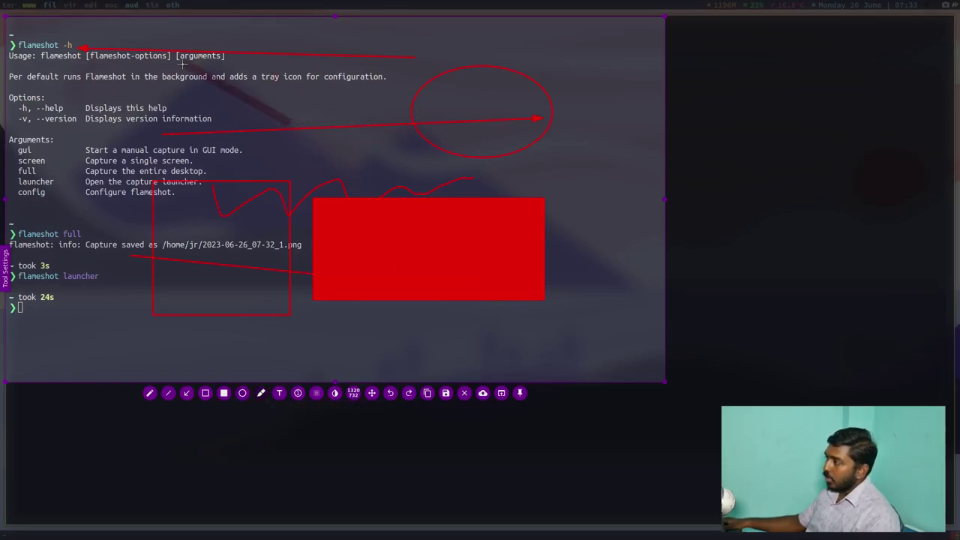
pyautogui.moveTo(289, 122)
pyautogui.mouseDown()
pyautogui.moveTo(137, 108)
pyautogui.moveTo(65, 118)
pyautogui.mouseUp()
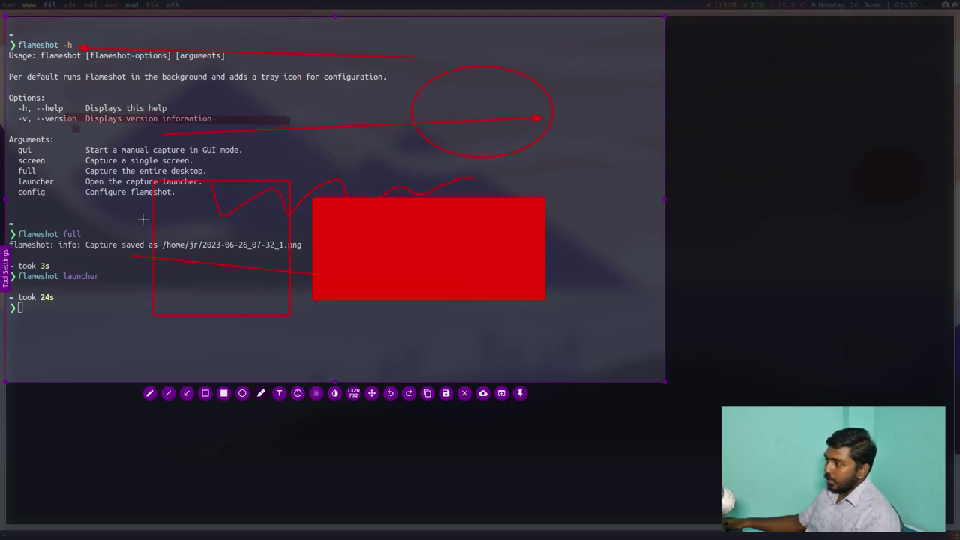
# Try placing a text annotation beside the version option line, and clear it.
pyautogui.click(280, 393)
pyautogui.click(295, 111)
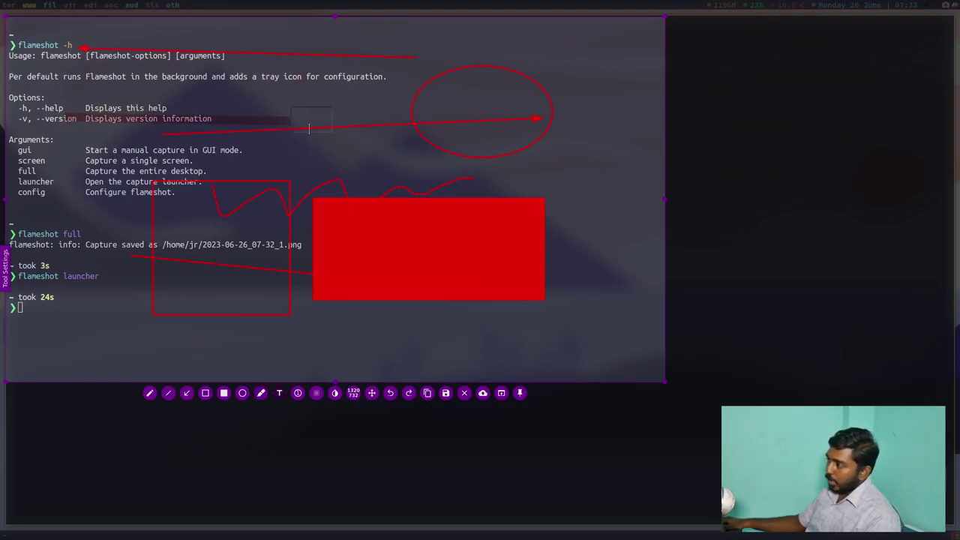
pyautogui.press('BackSpace')
pyautogui.press('BackSpace')
pyautogui.press('BackSpace')
pyautogui.press('BackSpace')
pyautogui.press('BackSpace')
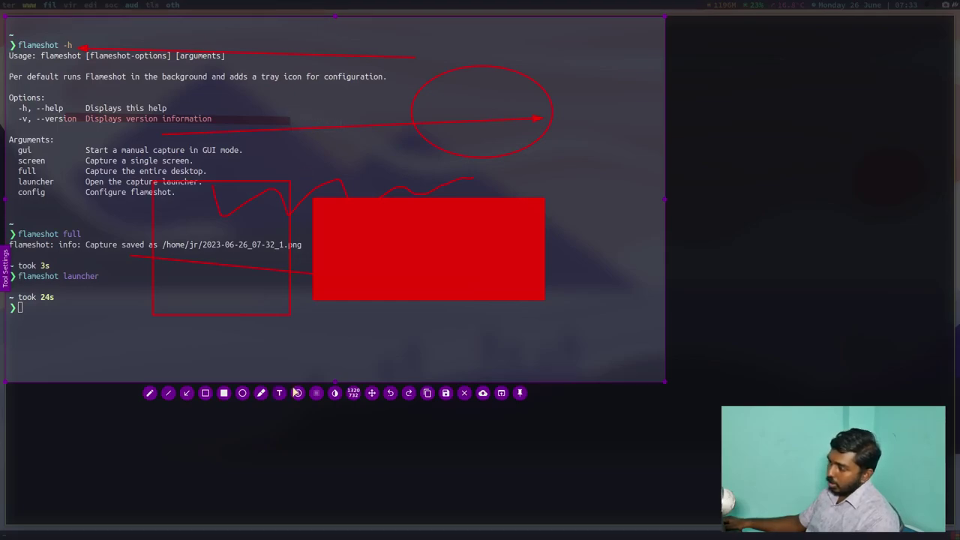
# Place six numbered counter bubbles across the captured region, each with a pointer extending from it.
pyautogui.click(298, 393)
pyautogui.moveTo(256, 159); pyautogui.dragTo(327, 192)
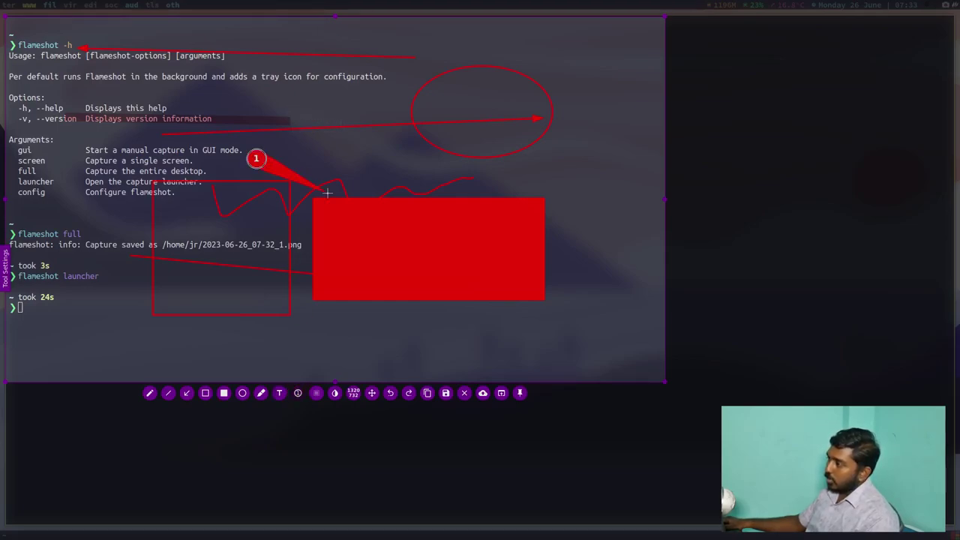
pyautogui.moveTo(395, 161); pyautogui.dragTo(515, 180)
pyautogui.moveTo(568, 154); pyautogui.dragTo(617, 212)
pyautogui.moveTo(446, 240); pyautogui.dragTo(115, 223)
pyautogui.moveTo(125, 171); pyautogui.dragTo(56, 234)
pyautogui.moveTo(63, 297); pyautogui.dragTo(225, 324)
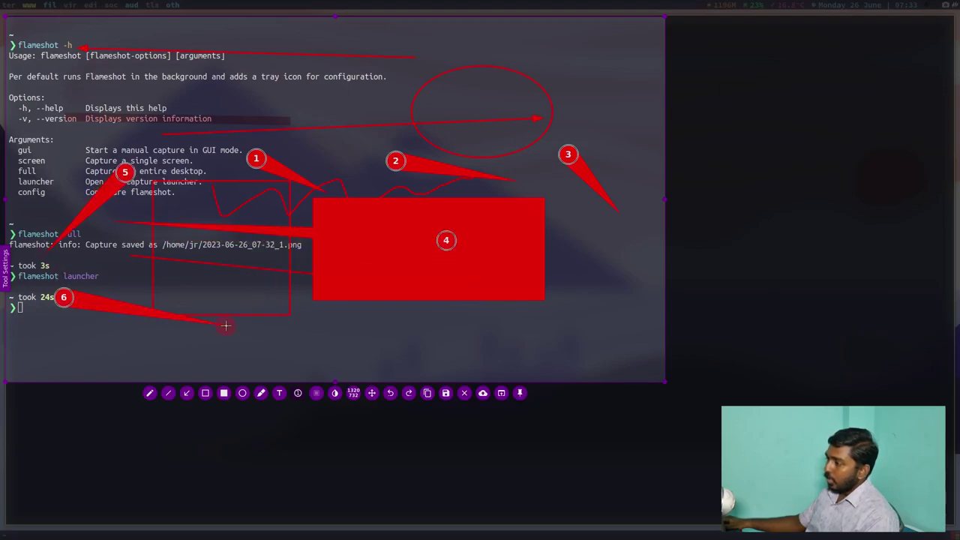
# Try pixelating small areas over counter bubbles 2, 3 and 4 and the end of the saved file name, and undo them.
pyautogui.click(315, 393)
pyautogui.moveTo(389, 154); pyautogui.dragTo(403, 168)
pyautogui.moveTo(279, 240); pyautogui.dragTo(302, 250)
pyautogui.moveTo(439, 234); pyautogui.dragTo(453, 246)
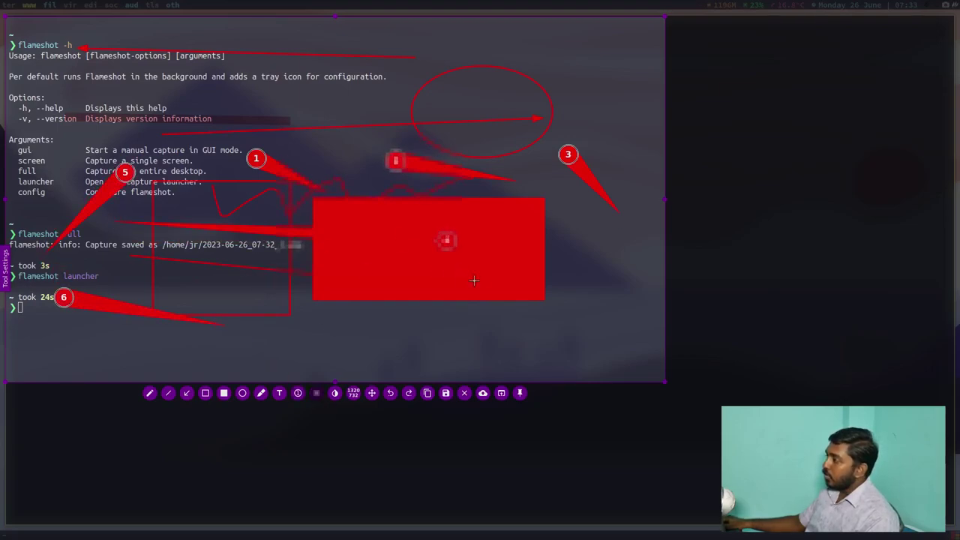
pyautogui.moveTo(563, 148); pyautogui.dragTo(575, 160)
pyautogui.hotkey('ctrl', 'z')
pyautogui.hotkey('ctrl', 'z')
pyautogui.hotkey('ctrl', 'z')
pyautogui.hotkey('ctrl', 'z')
# Pixelate the Arguments section of the help output, covering the argument names and their descriptions.
pyautogui.moveTo(269, 166); pyautogui.dragTo(85, 145)
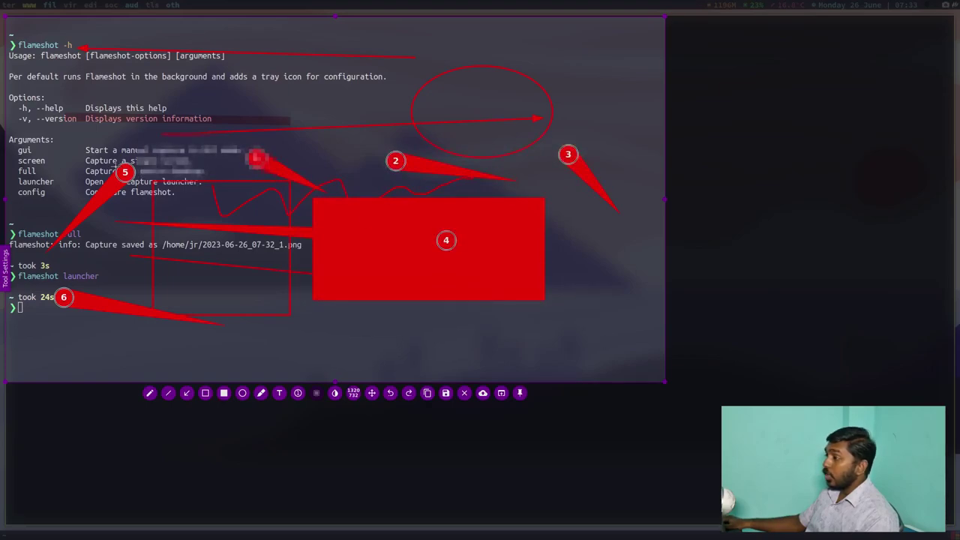
pyautogui.moveTo(192, 165); pyautogui.dragTo(85, 156)
pyautogui.moveTo(54, 136); pyautogui.dragTo(18, 196)
pyautogui.moveTo(84, 170); pyautogui.dragTo(206, 197)
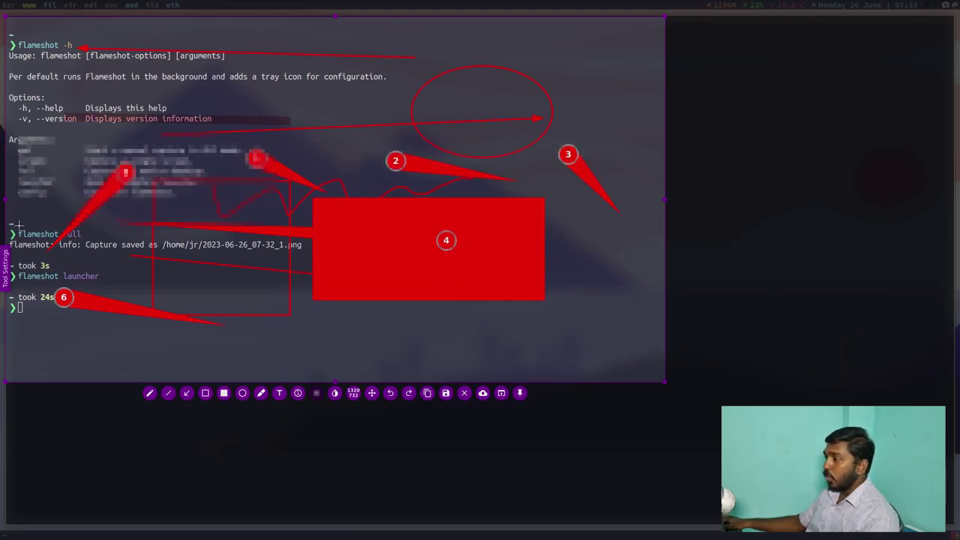
pyautogui.scroll(2, 10, 231)
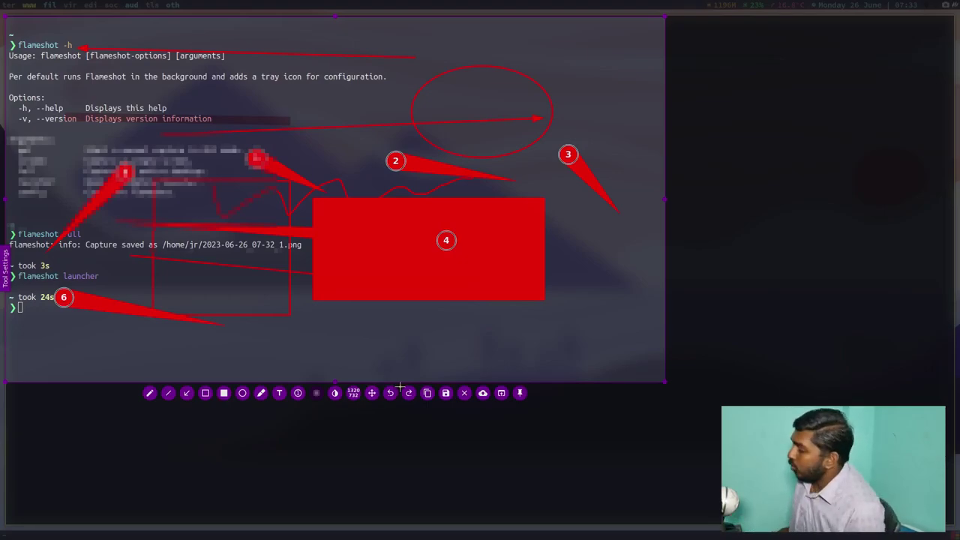
# Invert the colours of four rectangular areas across the annotated capture.
pyautogui.click(335, 393)
pyautogui.moveTo(282, 111); pyautogui.dragTo(448, 248)
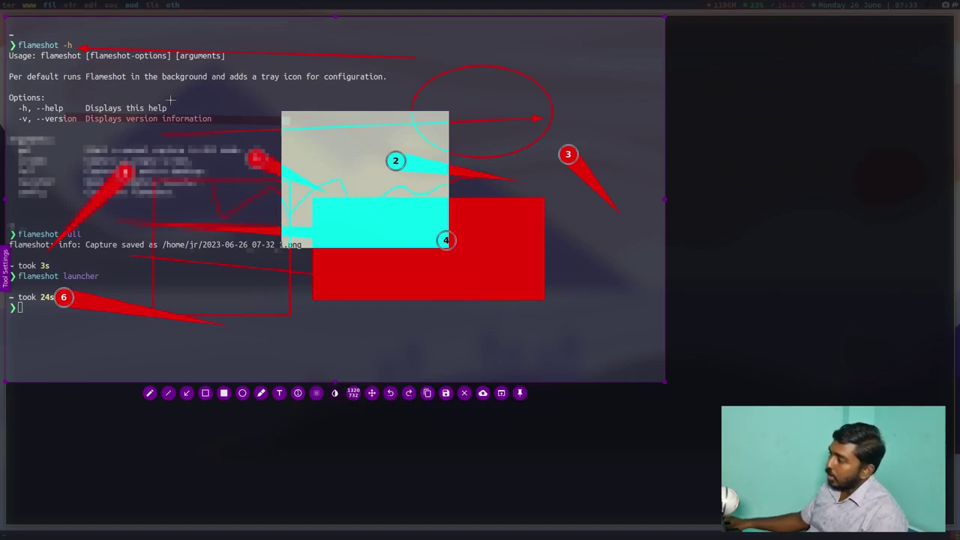
pyautogui.moveTo(168, 102); pyautogui.dragTo(290, 281)
pyautogui.moveTo(465, 246); pyautogui.dragTo(651, 366)
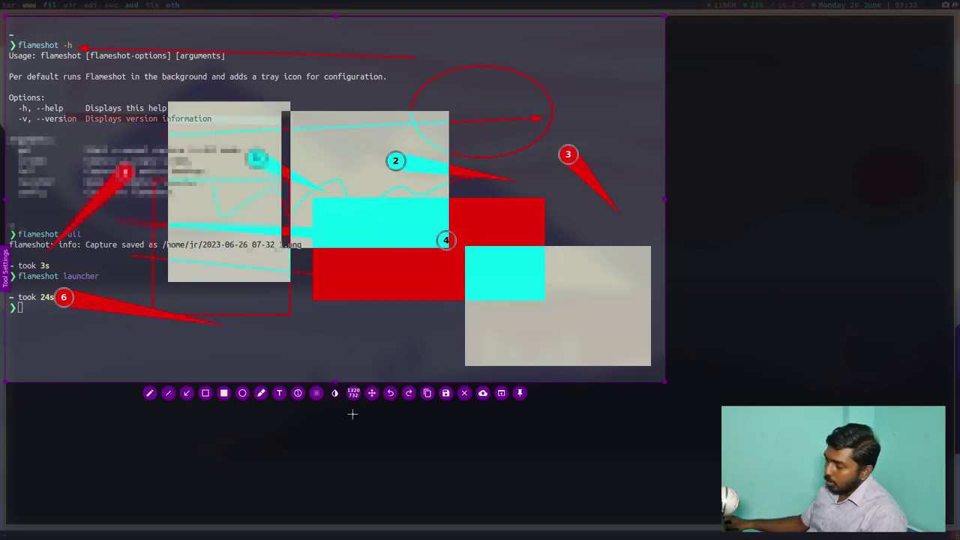
pyautogui.moveTo(296, 307); pyautogui.dragTo(401, 368)
# Move the whole capture selection slightly lower and to the right, and undo the last colour inversion.
pyautogui.click(372, 393)
pyautogui.moveTo(452, 97); pyautogui.dragTo(445, 123)
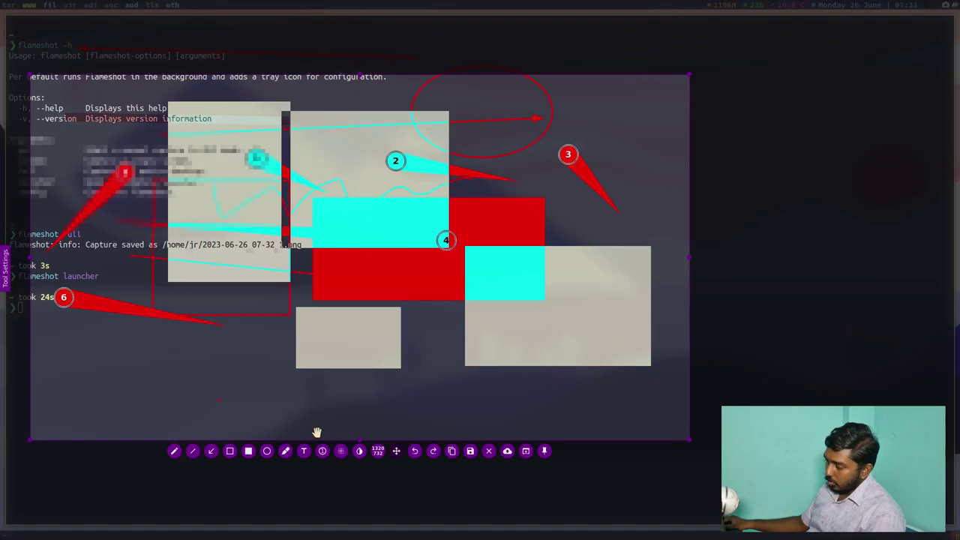
pyautogui.click(414, 454)
# Reselect a region of about 814 by 543 px around the central annotations and copy it to the clipboard.
pyautogui.click(413, 460)
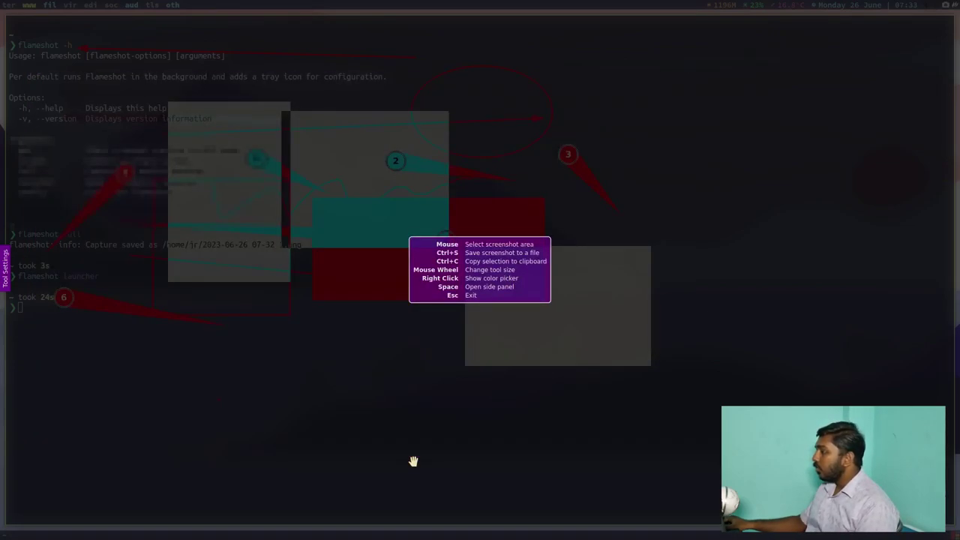
pyautogui.moveTo(124, 119); pyautogui.dragTo(533, 391)
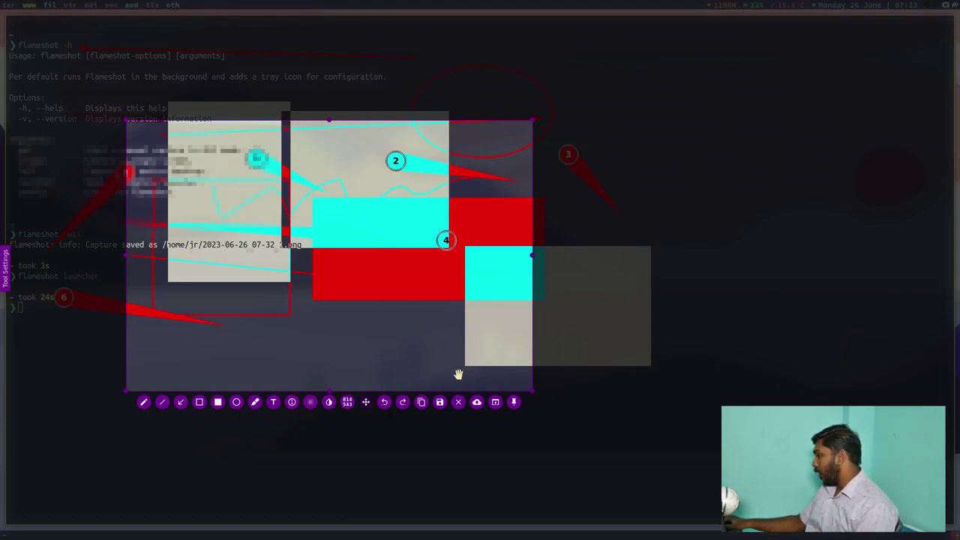
pyautogui.click(421, 402)
# Launch GIMP, paste the copied capture as a new image, and return to the terminal workspace.
pyautogui.press('super+d')
pyautogui.write('gimp')
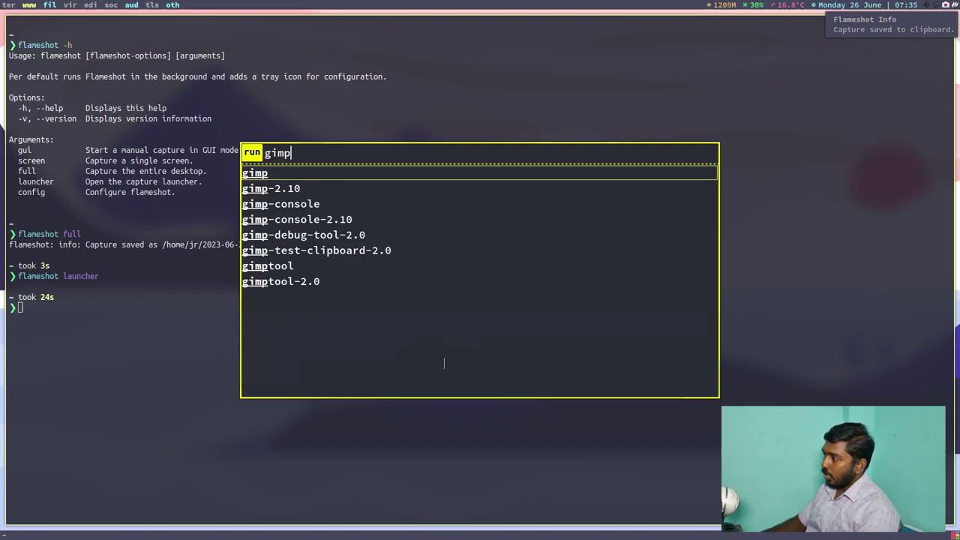
pyautogui.press('Return')
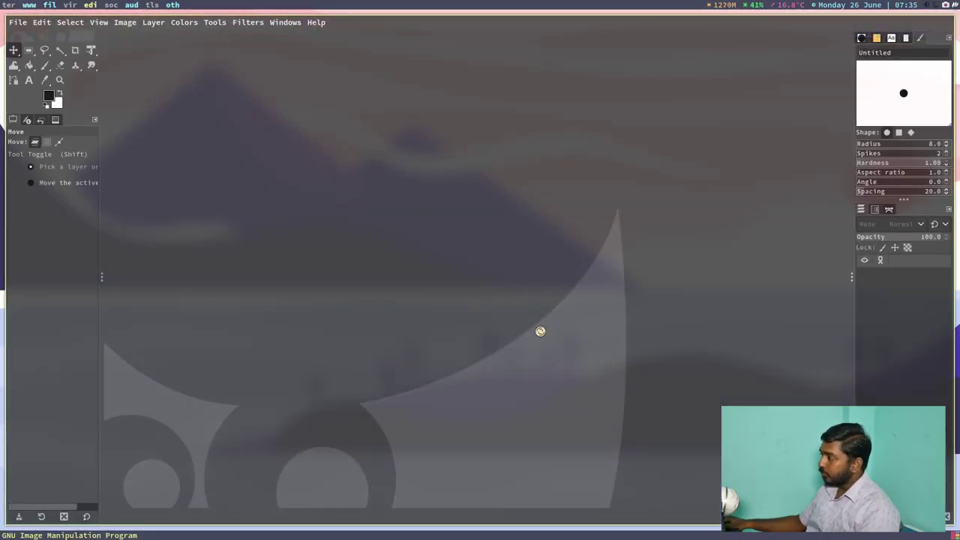
pyautogui.hotkey('ctrl', 'shift', 'v')
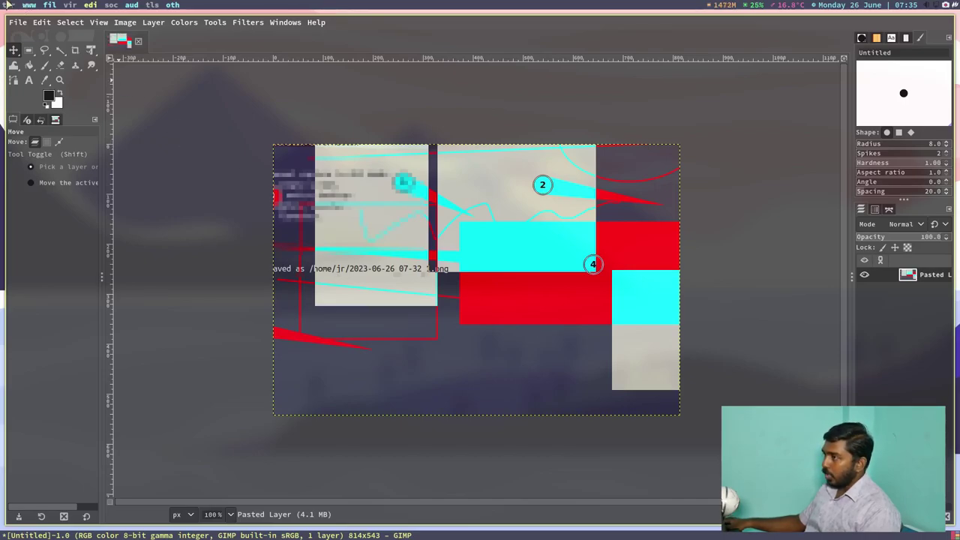
pyautogui.click(29, 6)
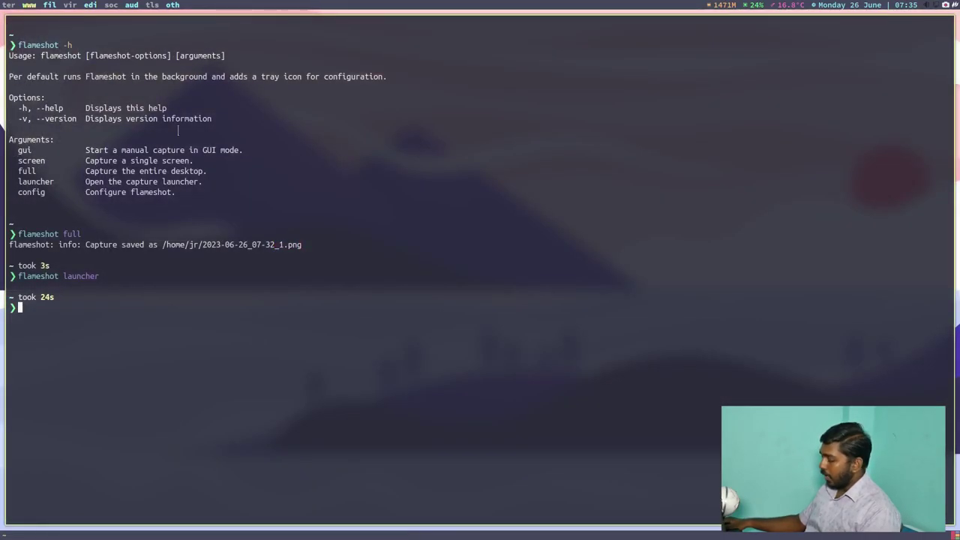
# Start another region capture, enlarge its selection to about 827 by 556 px, and exit without saving.
pyautogui.press('Print')
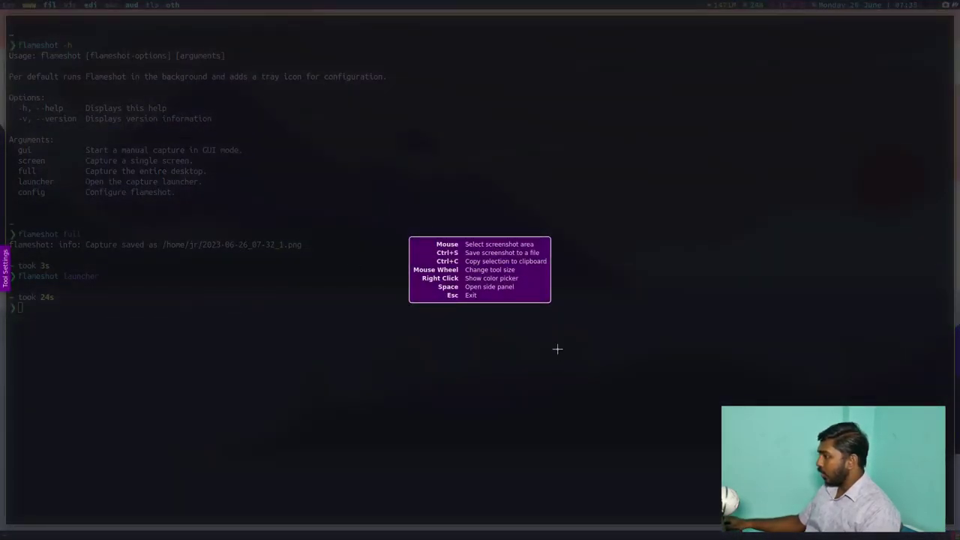
pyautogui.moveTo(373, 116); pyautogui.dragTo(636, 339)
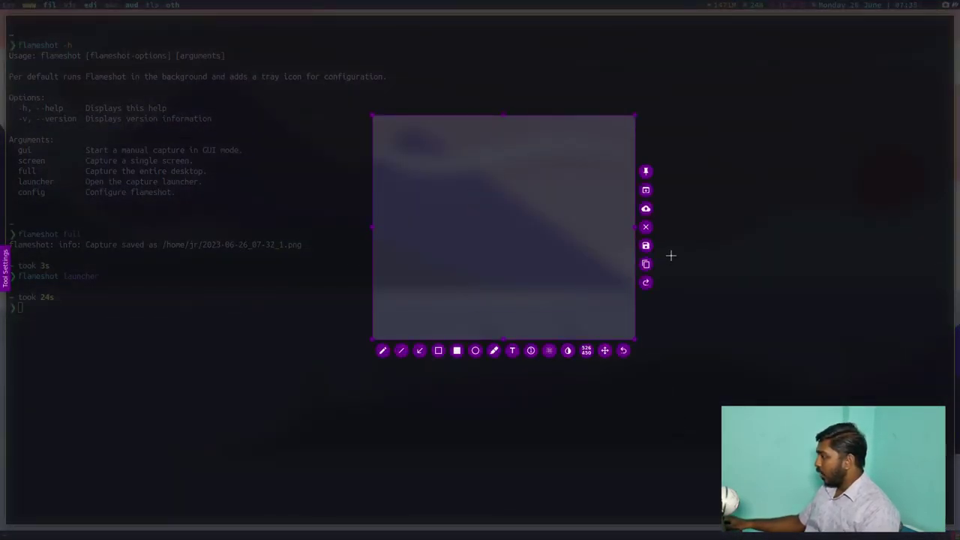
pyautogui.moveTo(635, 340); pyautogui.dragTo(787, 393)
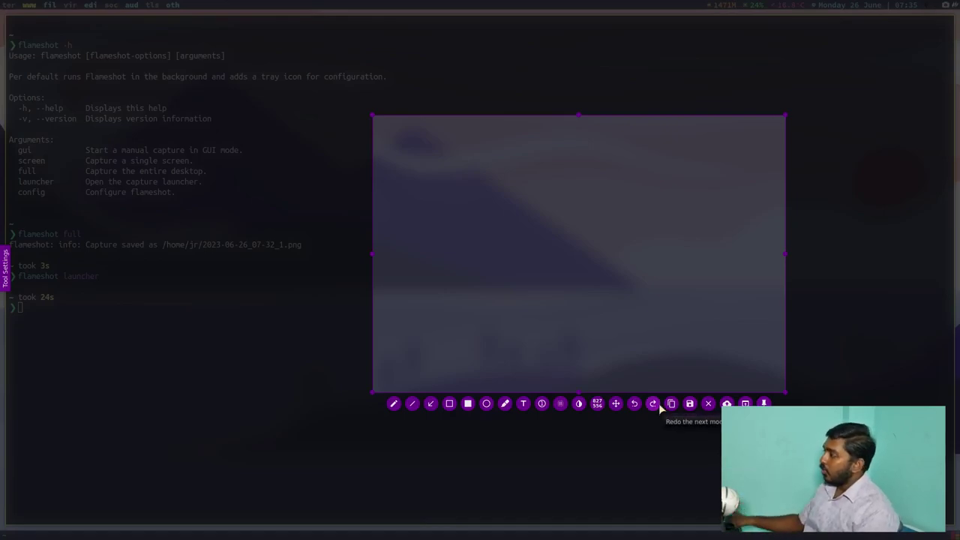
pyautogui.press('Escape')
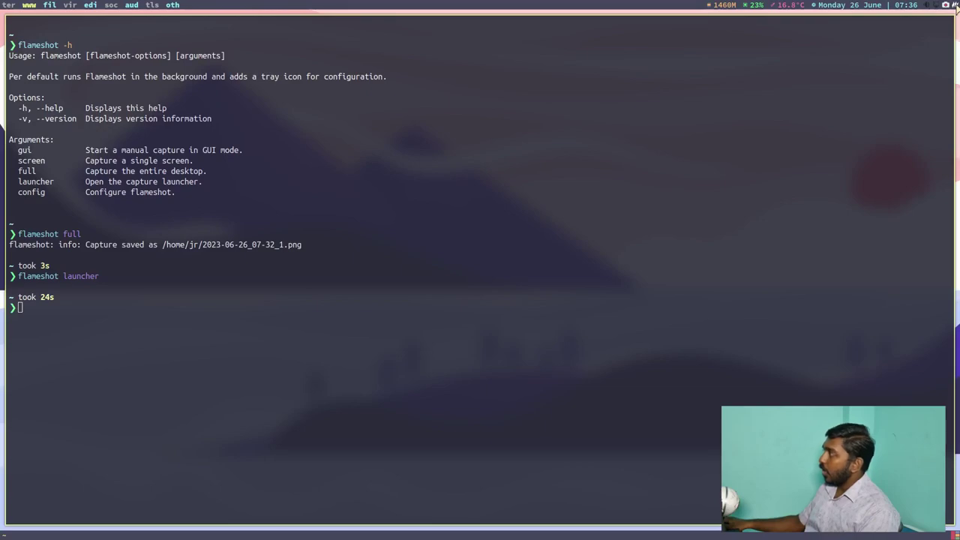
# Launch Doom Emacs and open the file /home/jr/.config/awesome/README.org.
pyautogui.press('super+r')
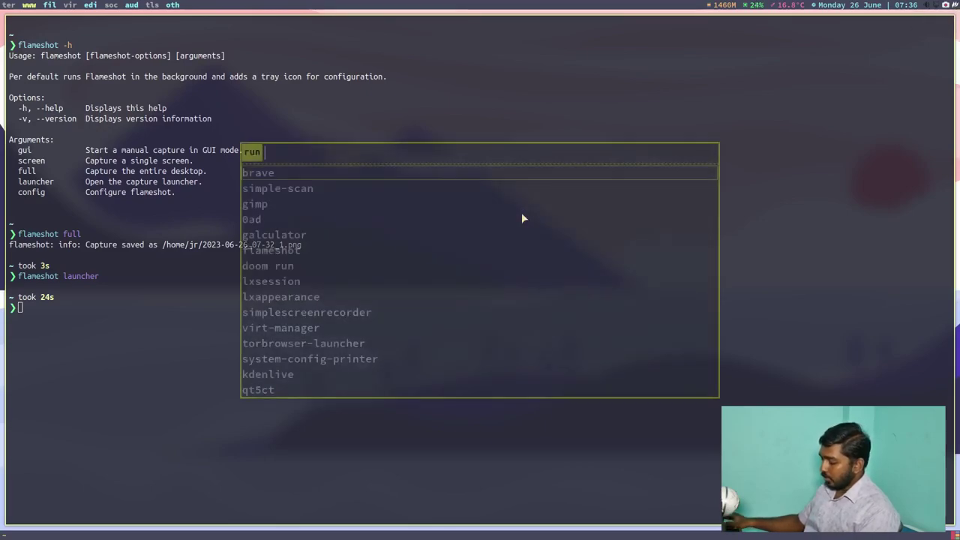
pyautogui.press('Escape')
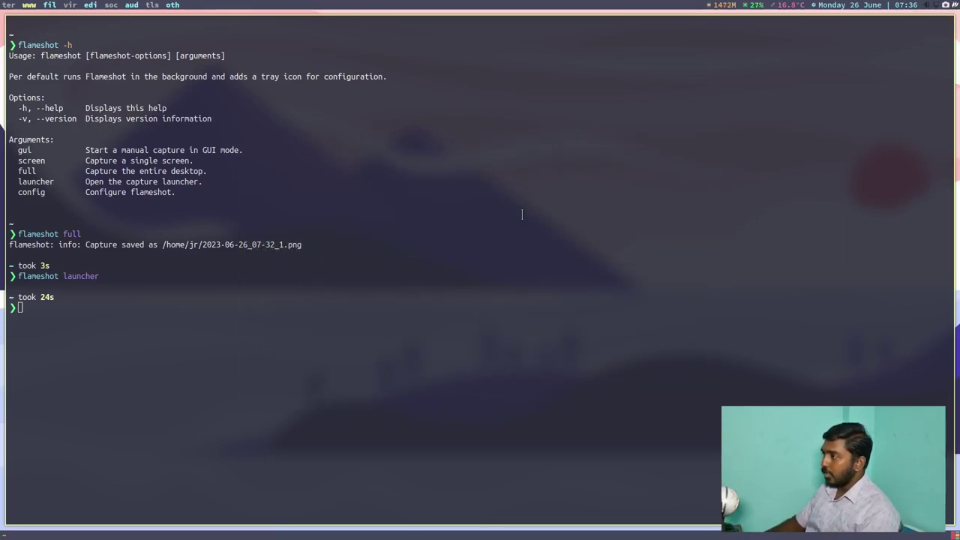
pyautogui.press('super+e')
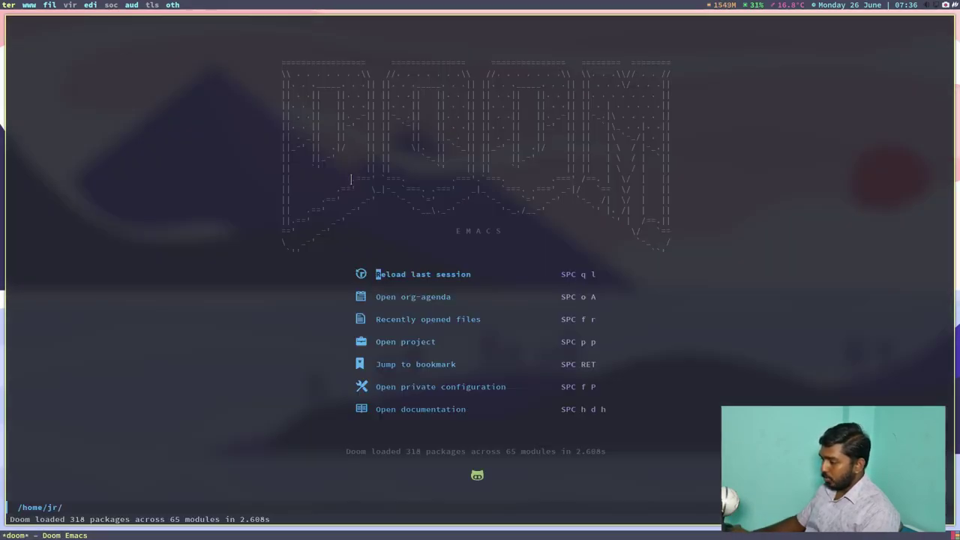
pyautogui.press('space')
pyautogui.press('.')
pyautogui.write('.')
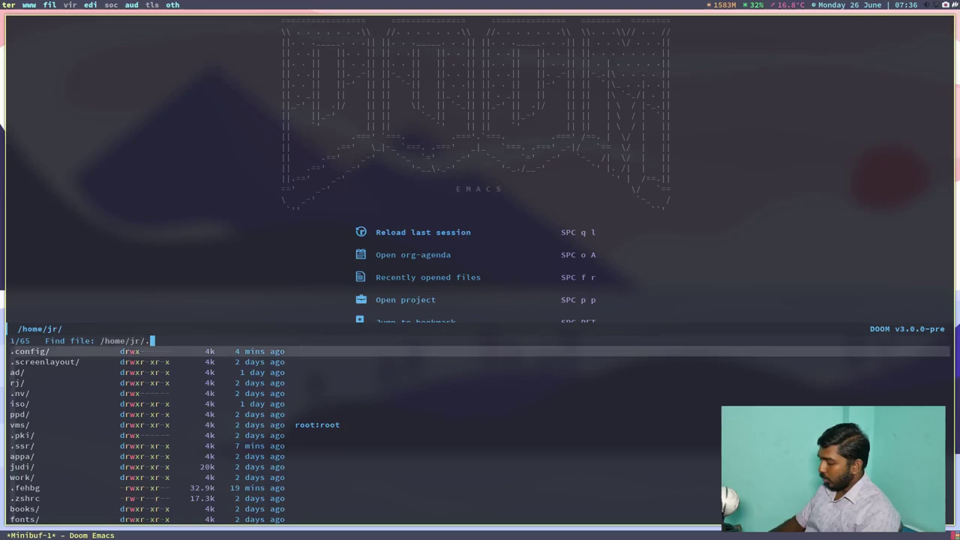
pyautogui.write('config/awee')
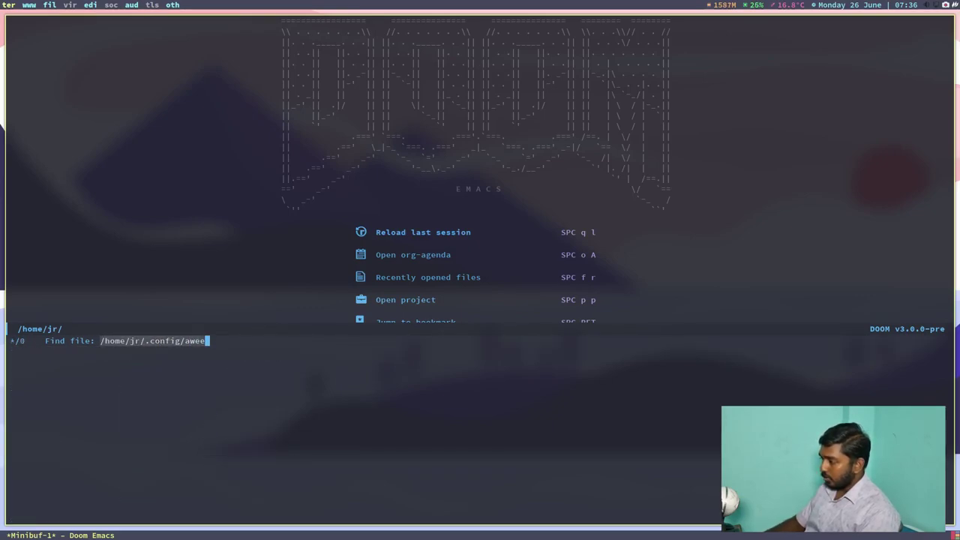
pyautogui.press('BackSpace')
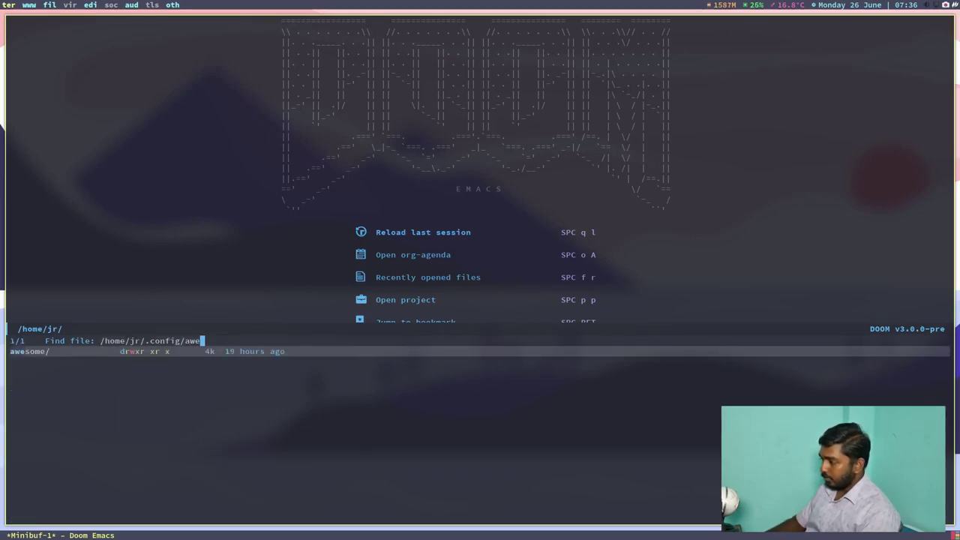
pyautogui.write('some/RE')
pyautogui.press('Tab')
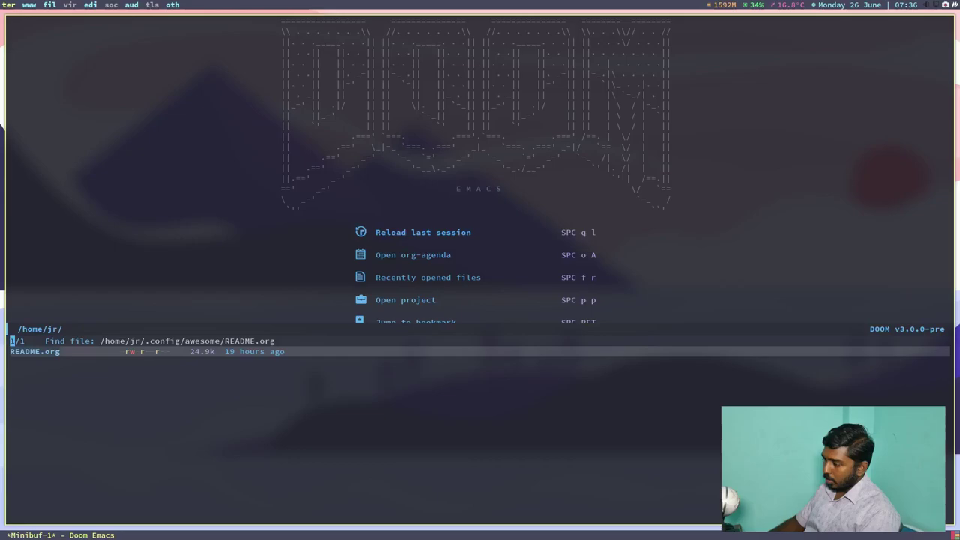
pyautogui.press('Return')
# Search the file for "flame" to reach the Flameshot keybinding section.
pyautogui.press('/')
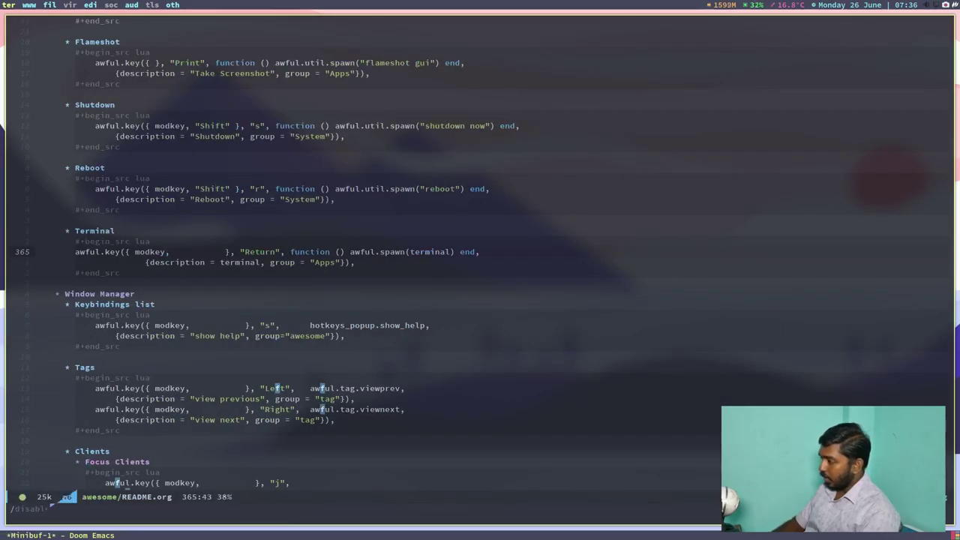
pyautogui.write('flame')
pyautogui.press('Return')
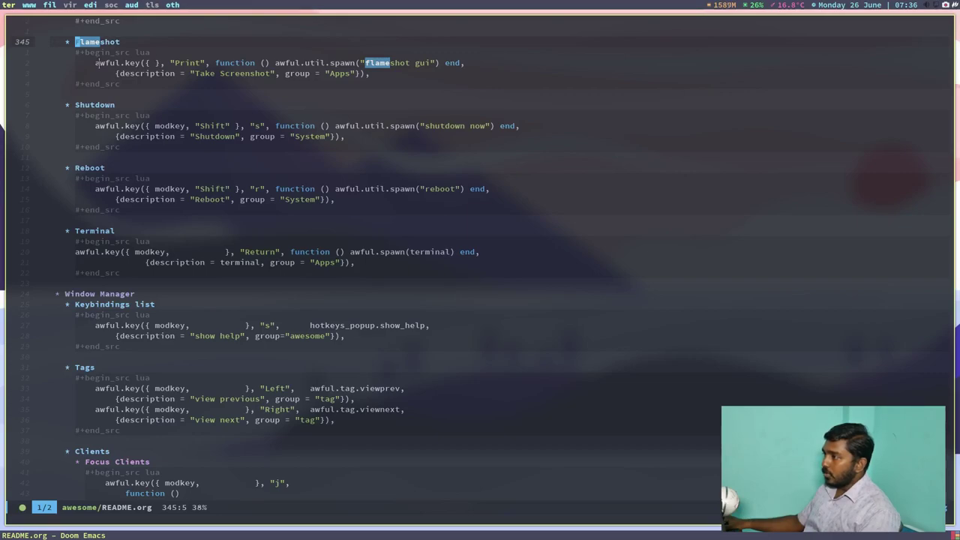
# Point out the empty modifier braces, the "Print" key and the "flameshot gui" command in the Flameshot keybinding by selecting them in turn.
pyautogui.click(157, 62)
pyautogui.moveTo(172, 63); pyautogui.dragTo(209, 63)
pyautogui.moveTo(151, 62); pyautogui.dragTo(156, 62)
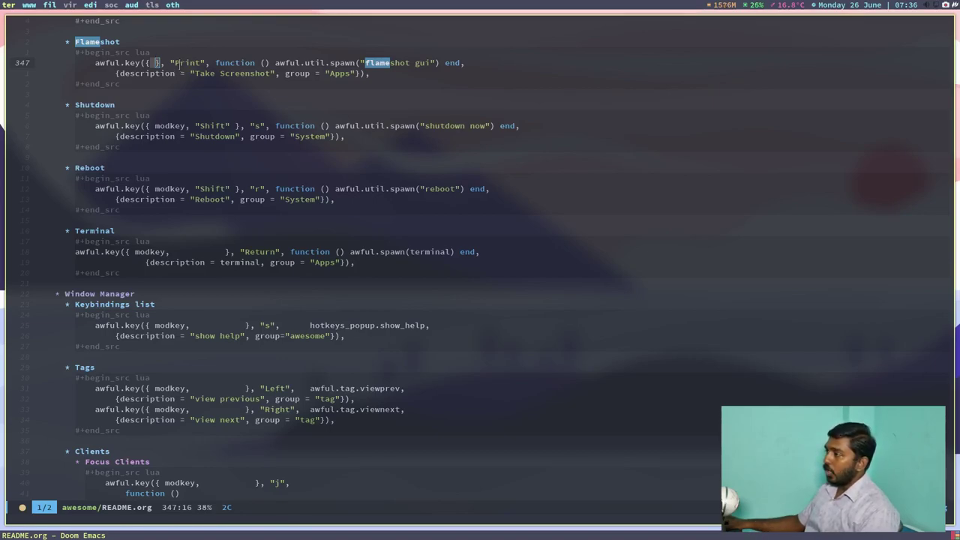
pyautogui.moveTo(174, 63); pyautogui.dragTo(203, 62)
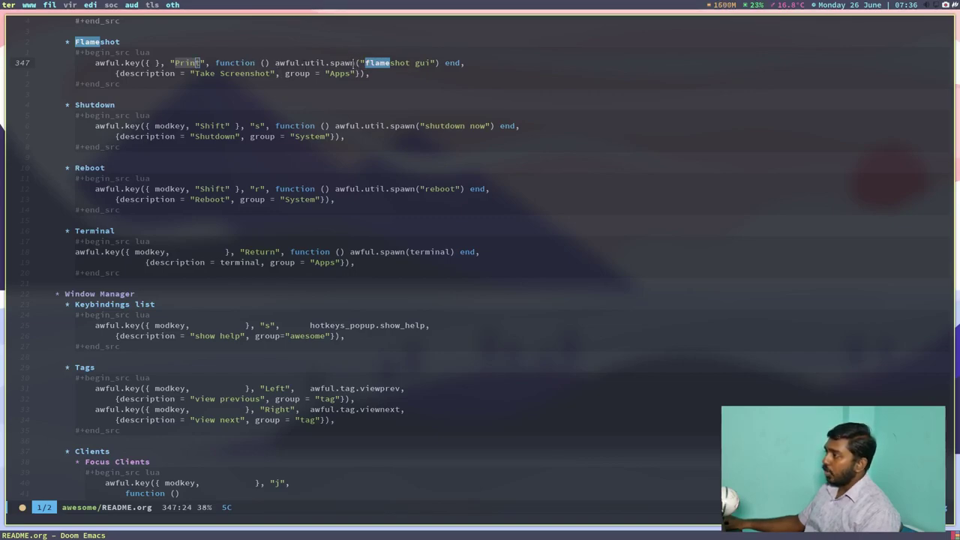
pyautogui.click(366, 62)
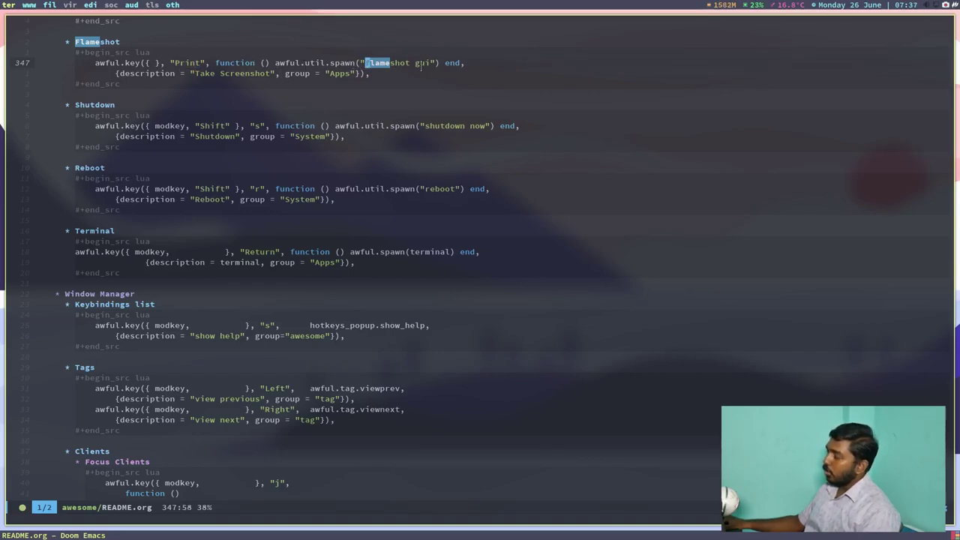
# Test the Flameshot keybinding by starting a region capture, selecting a large area over the configuration text, and exiting without saving.
pyautogui.press('Print')
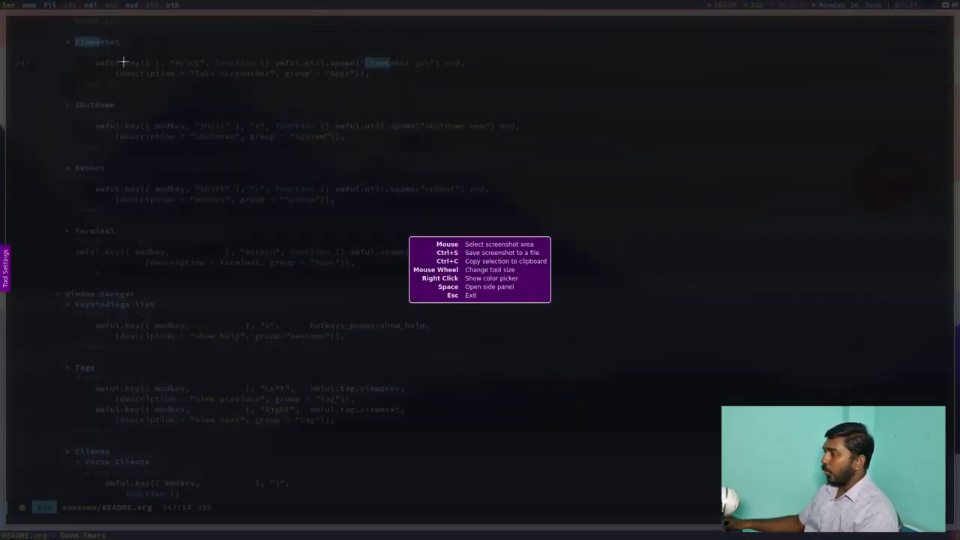
pyautogui.moveTo(100, 54); pyautogui.dragTo(565, 325)
pyautogui.press('Escape')
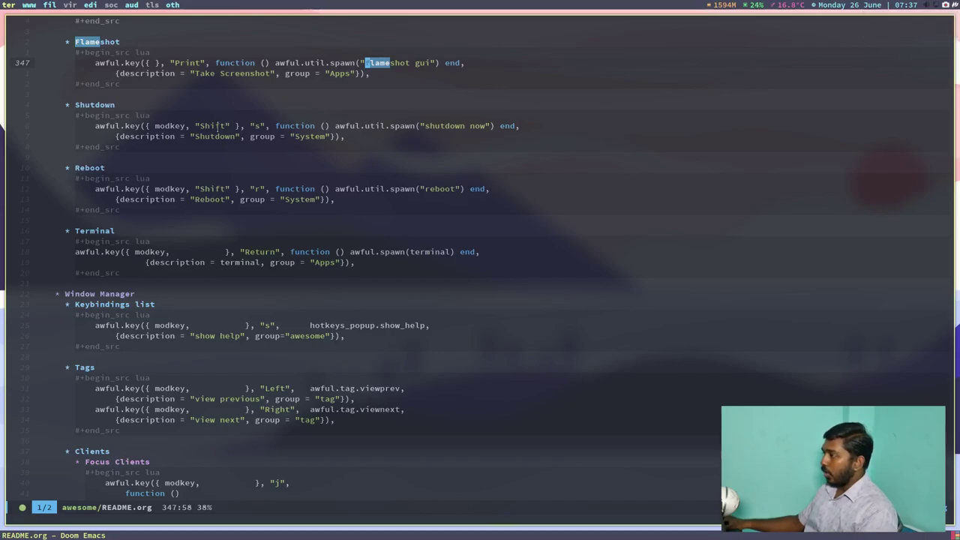
# Begin a new source block with "#+begin_src lua" between the Flameshot block and the Shutdown heading.
pyautogui.click(103, 94)
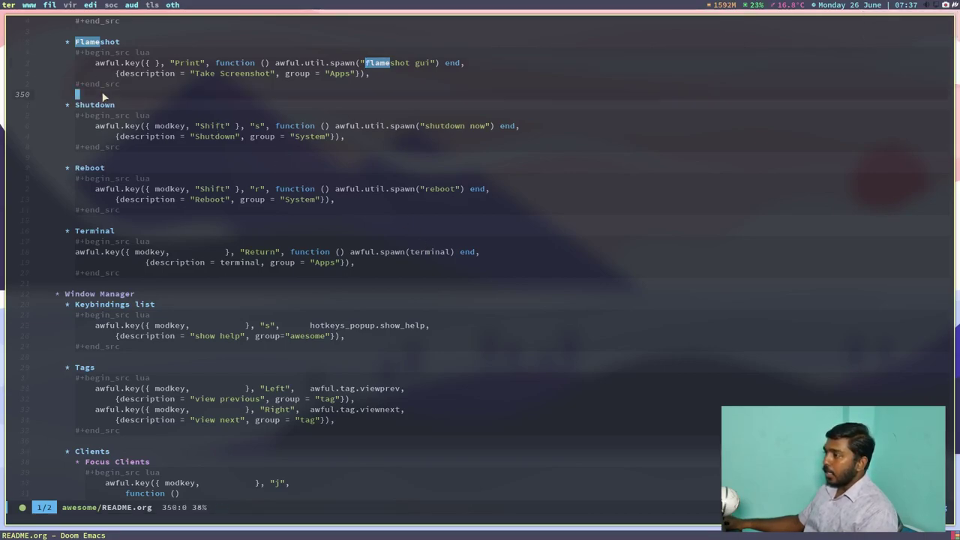
pyautogui.press('o')
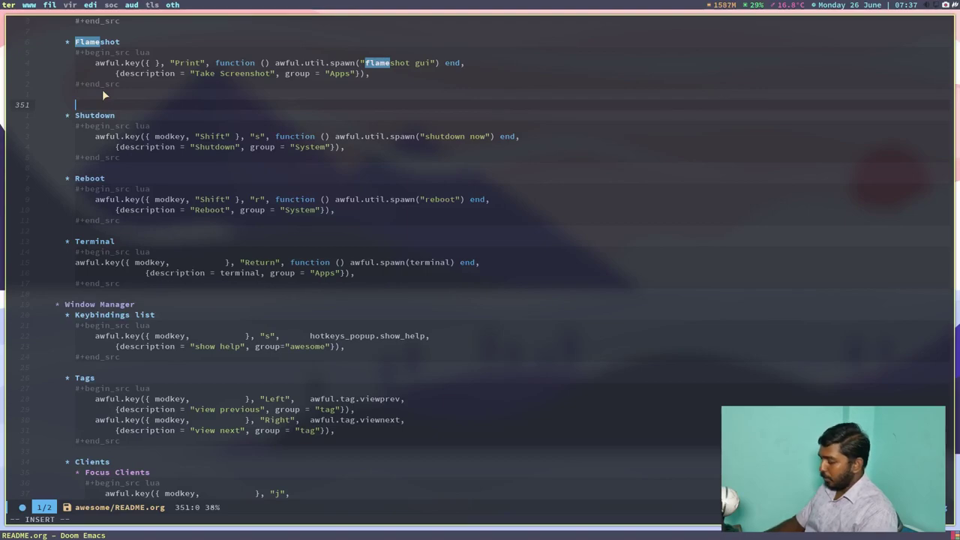
pyautogui.write('<')
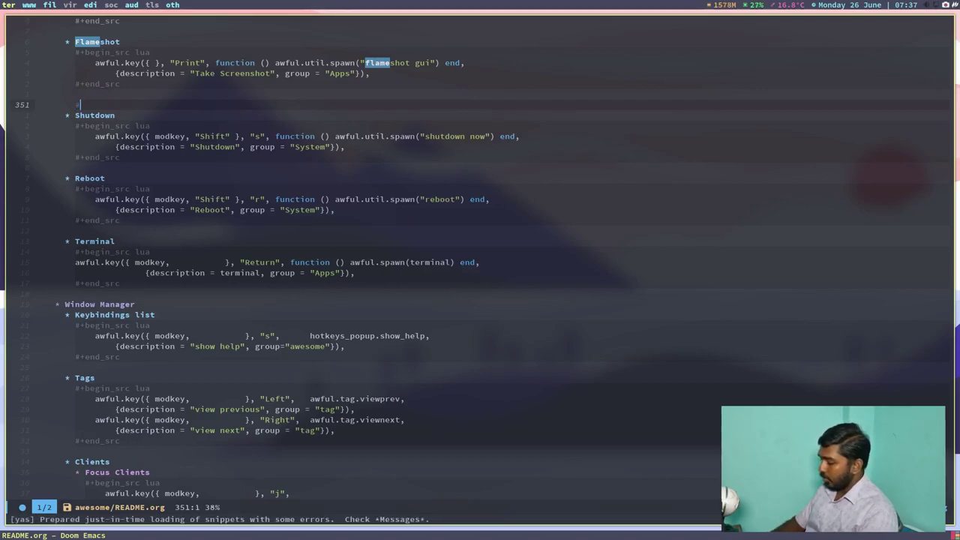
pyautogui.write('bs')
pyautogui.press('Return')
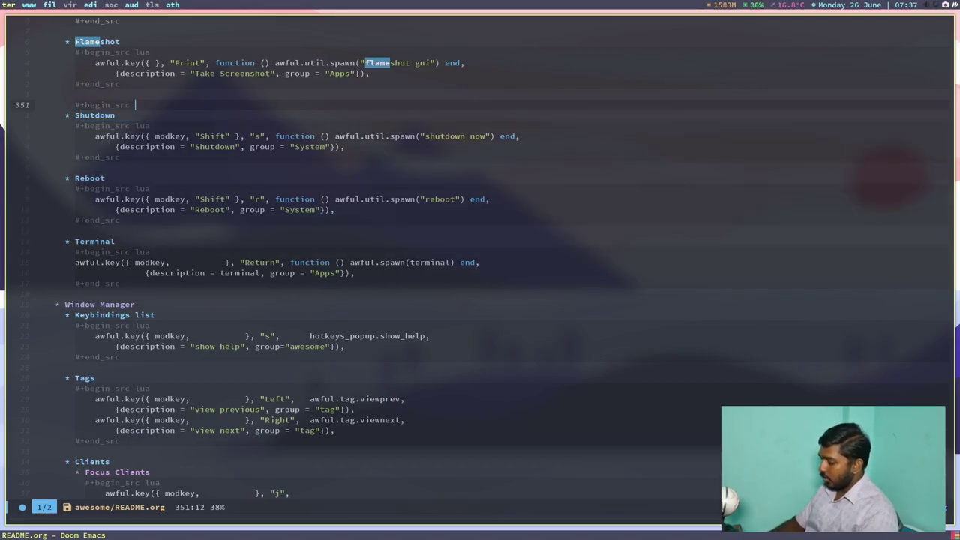
pyautogui.write('lua')
pyautogui.press('Return')
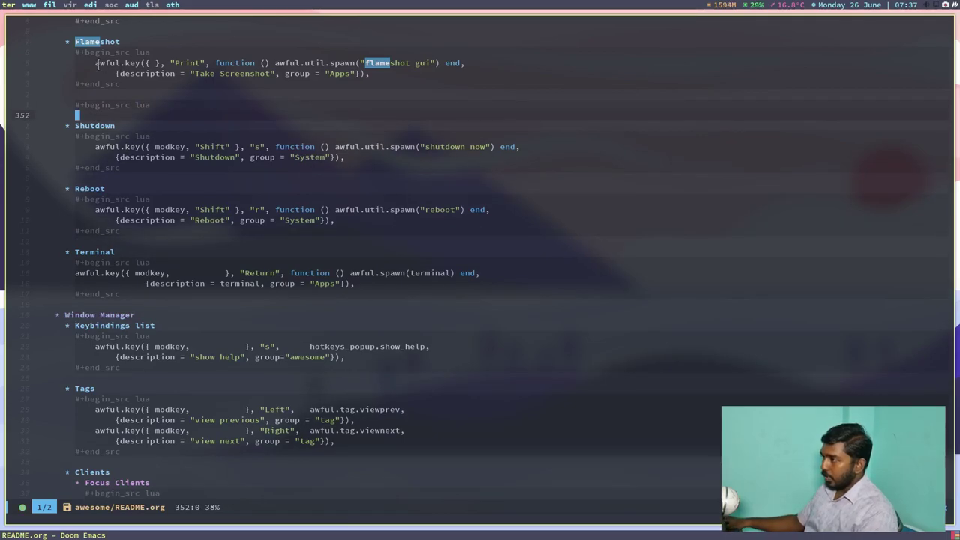
# Copy the two-line "flameshot gui" keybinding and paste it into the new Lua source block.
pyautogui.press('Escape')
pyautogui.click(97, 65)
pyautogui.press('v')
pyautogui.press('l')
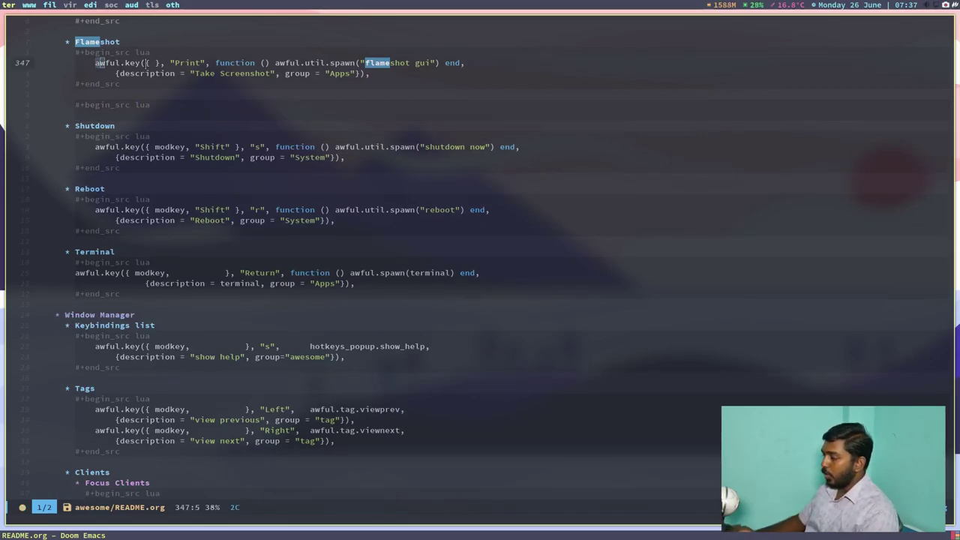
pyautogui.press('j')
pyautogui.press('l')
pyautogui.press('l')
pyautogui.press('l')
pyautogui.press('l')
pyautogui.press('l')
pyautogui.press('l')
pyautogui.press('l')
pyautogui.press('l')
pyautogui.press('l')
pyautogui.press('l')
pyautogui.press('l')
pyautogui.press('l')
pyautogui.press('l')
pyautogui.press('l')
pyautogui.press('l')
pyautogui.press('l')
pyautogui.press('l')
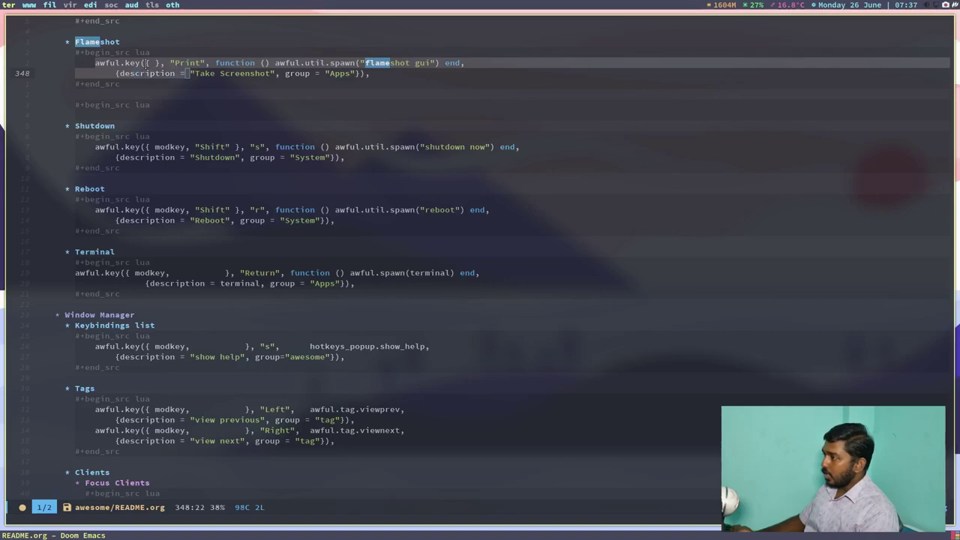
pyautogui.press('l')
pyautogui.press('l')
pyautogui.press('l')
pyautogui.press('l')
pyautogui.press('l')
pyautogui.press('l')
pyautogui.press('l')
pyautogui.press('l')
pyautogui.press('l')
pyautogui.press('l')
pyautogui.press('l')
pyautogui.press('l')
pyautogui.press('l')
pyautogui.press('l')
pyautogui.press('l')
pyautogui.press('l')
pyautogui.press('l')
pyautogui.press('l')
pyautogui.press('l')
pyautogui.press('l')
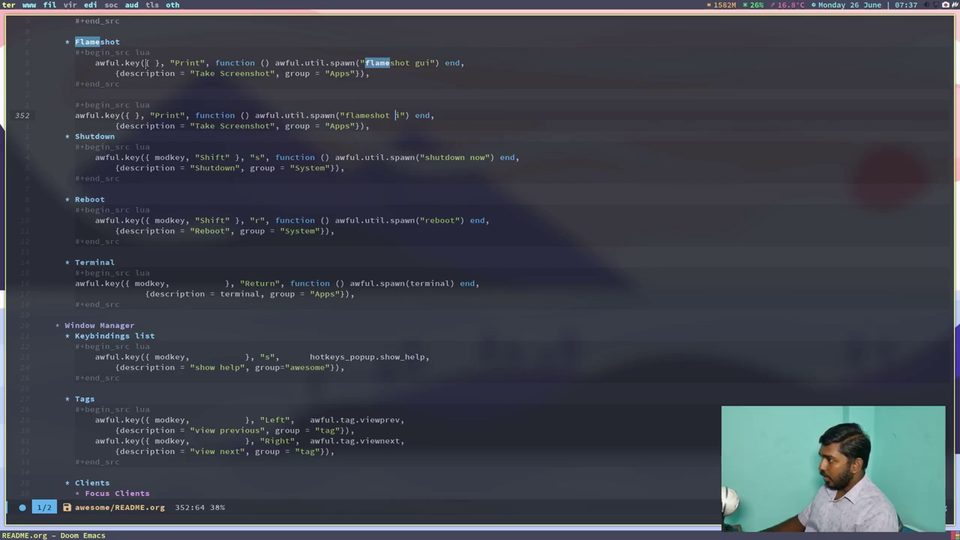
# Change the pasted keybinding's command to "flameshot screen" and add "modkey," inside its modifier braces.
pyautogui.write('scr')
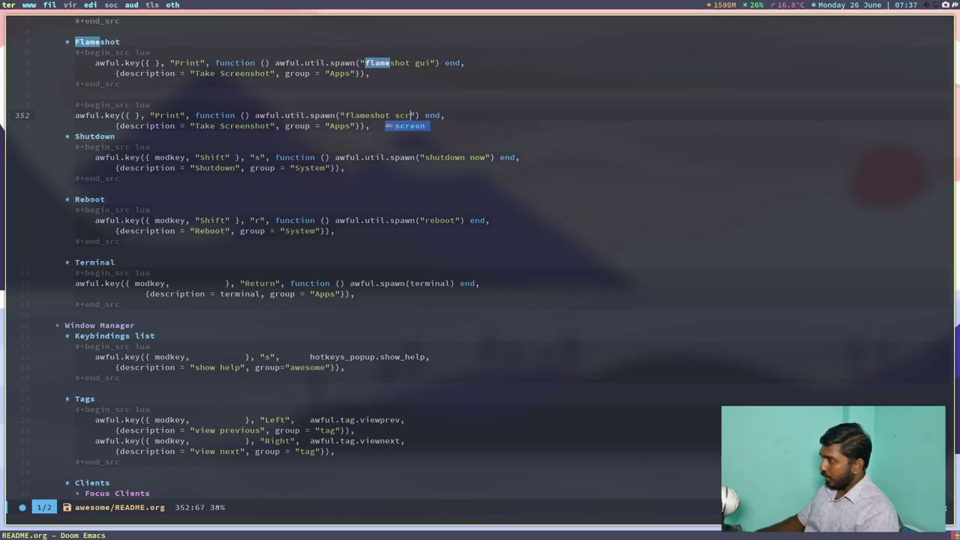
pyautogui.write('een')
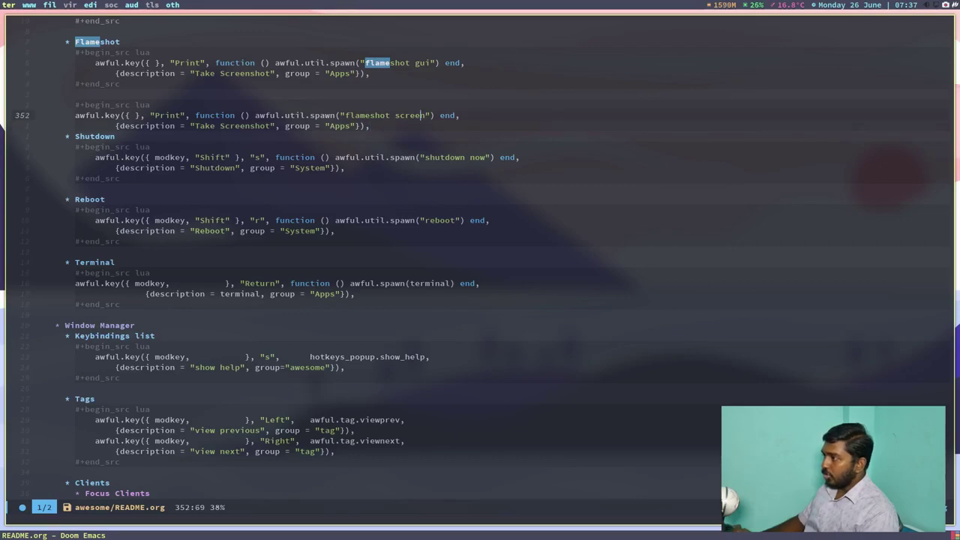
pyautogui.click(215, 115)
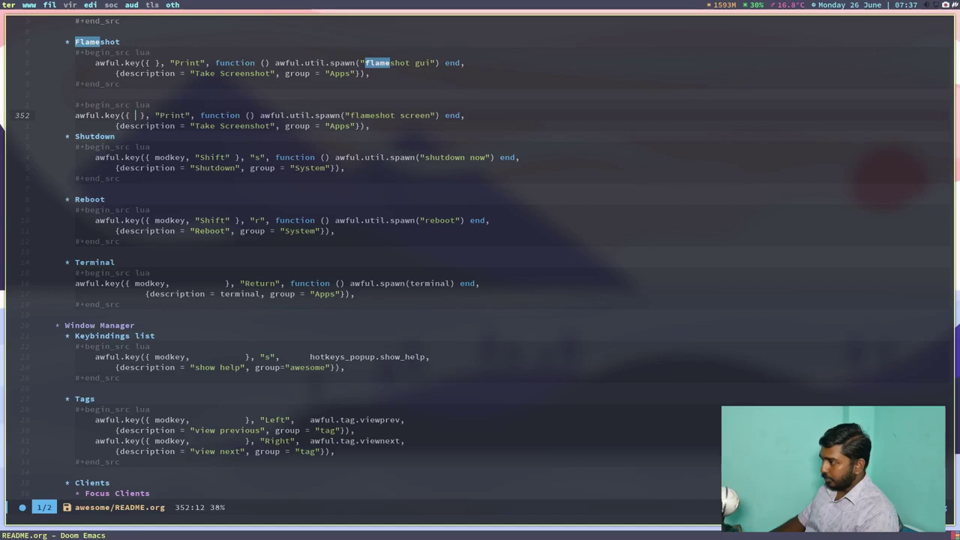
pyautogui.write('mod')
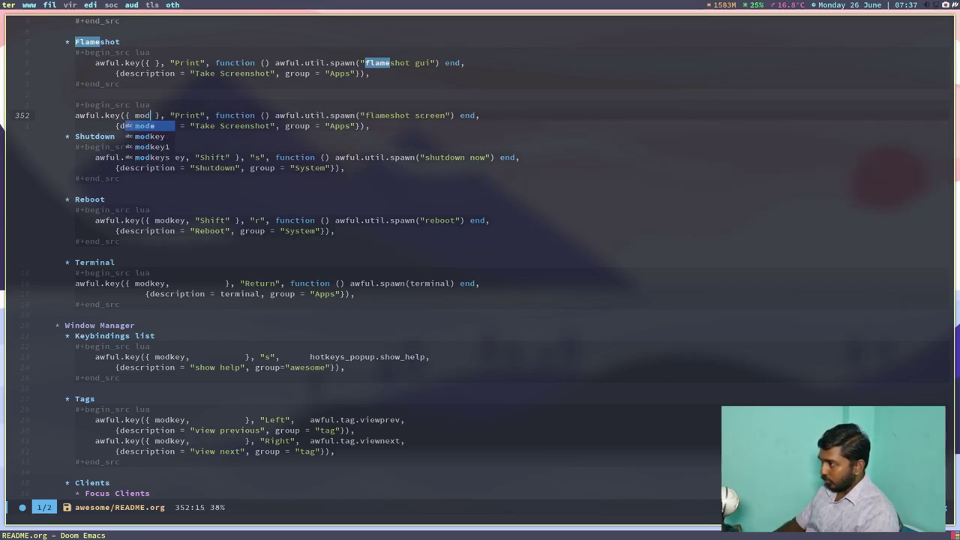
pyautogui.press('Tab')
pyautogui.write(',')
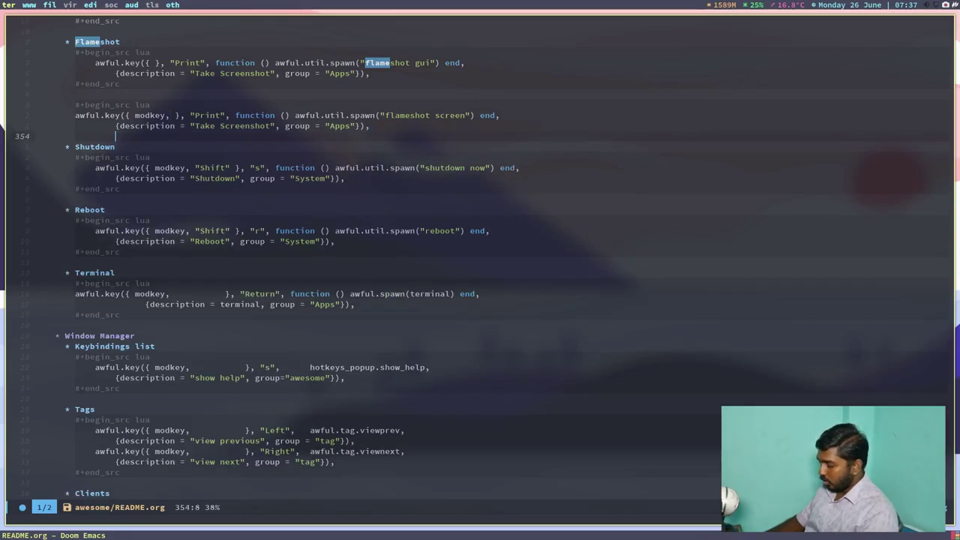
# Close the "flameshot screen" source block with "#+end_src" and leave a blank line below it.
pyautogui.write('#')
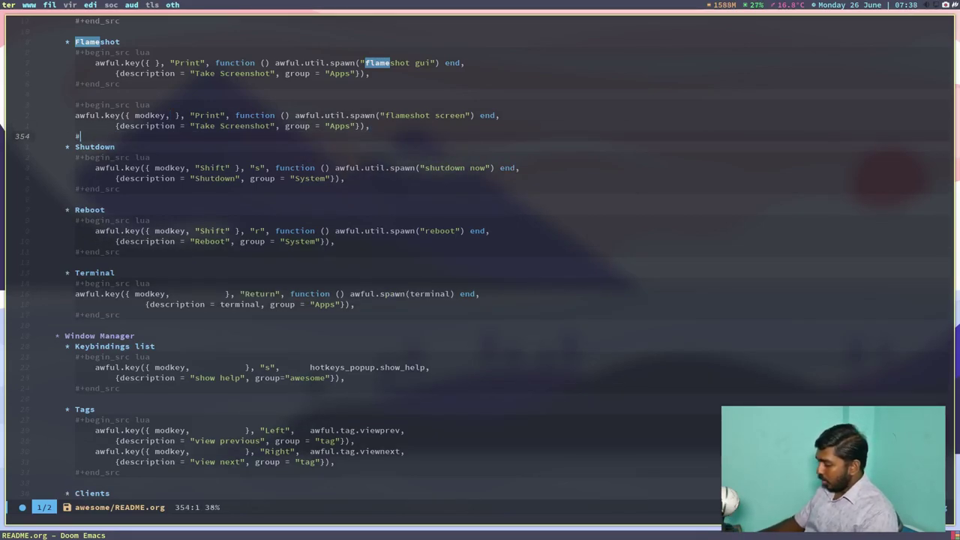
pyautogui.write('+end_src')
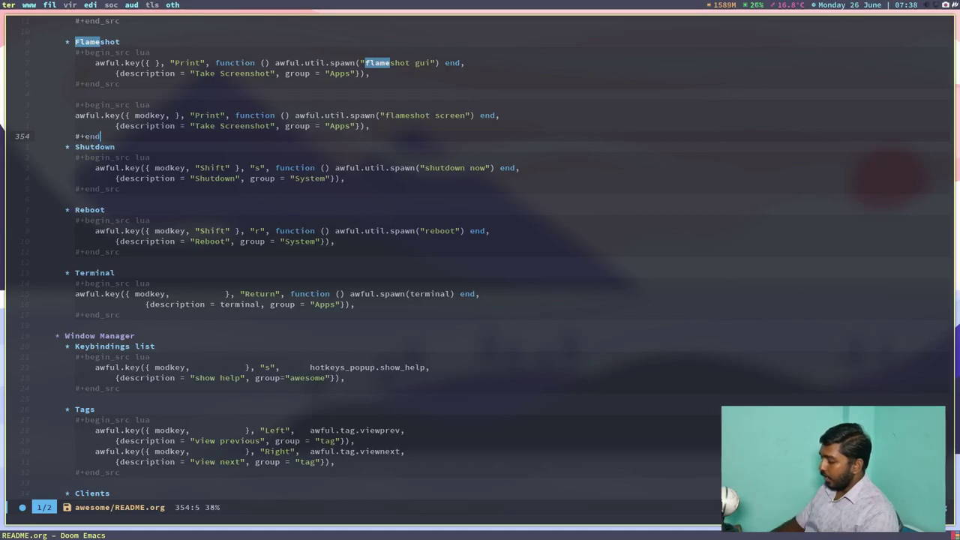
pyautogui.press('BackSpace')
pyautogui.press('BackSpace')
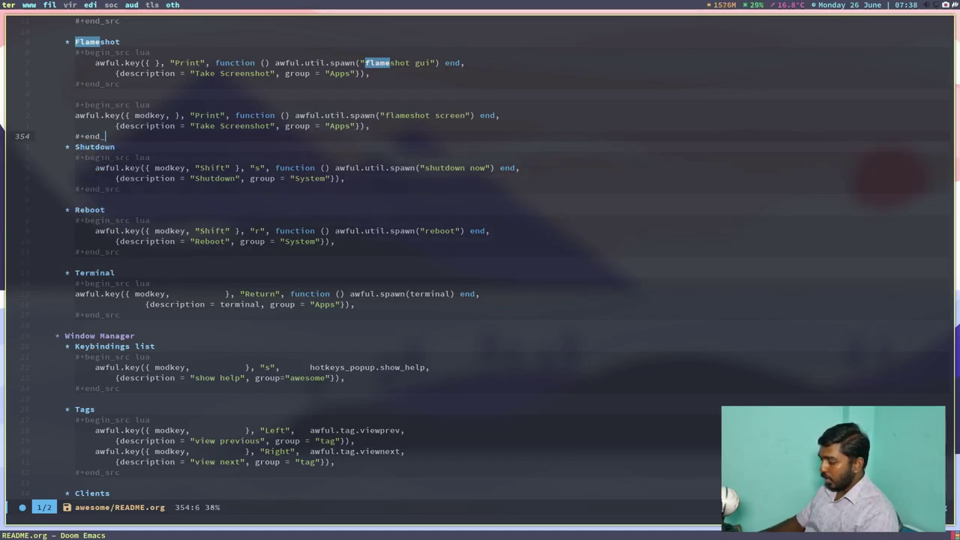
pyautogui.write('src')
pyautogui.press('Return')
pyautogui.press('Return')
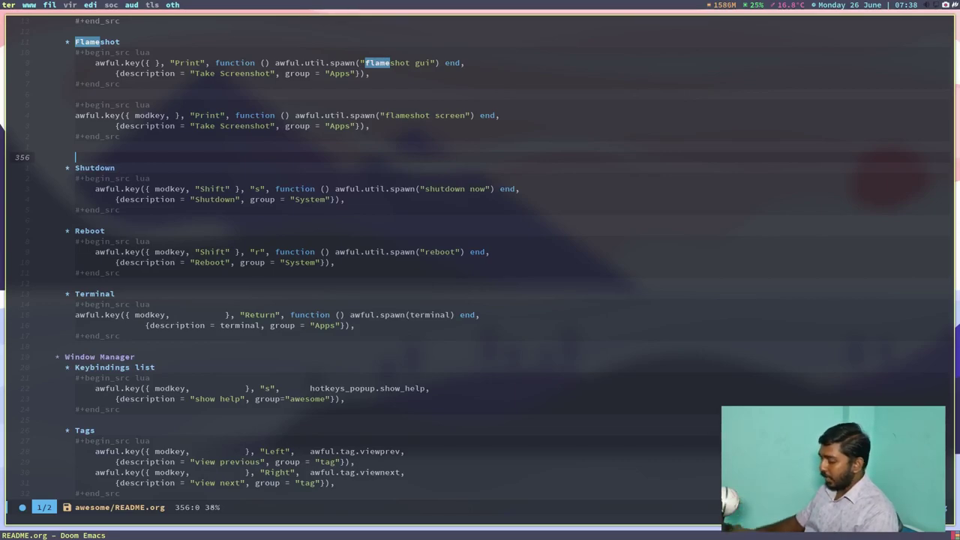
# Begin a third source block with "#+begin_src lua" and paste the copied "flameshot gui" keybinding into it.
pyautogui.write('#+begin')
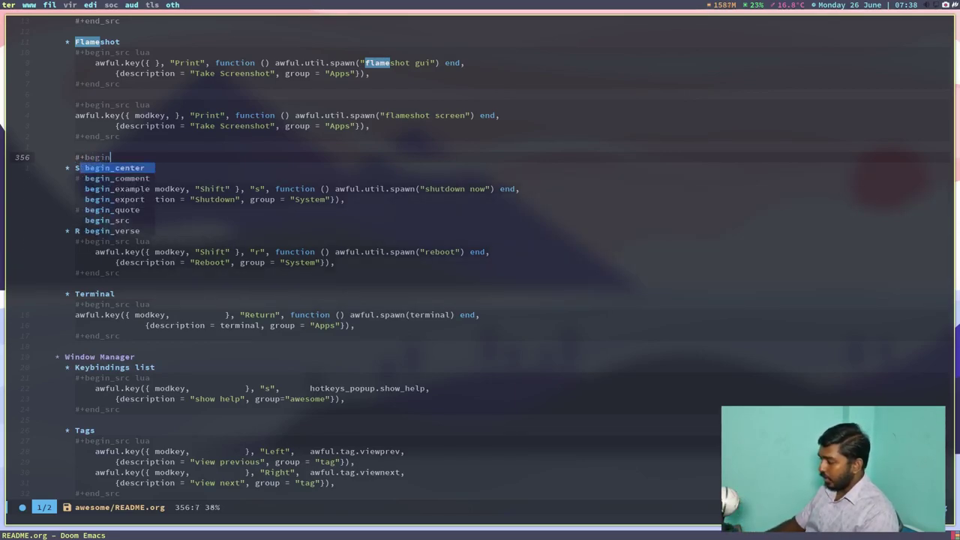
pyautogui.write('_sr')
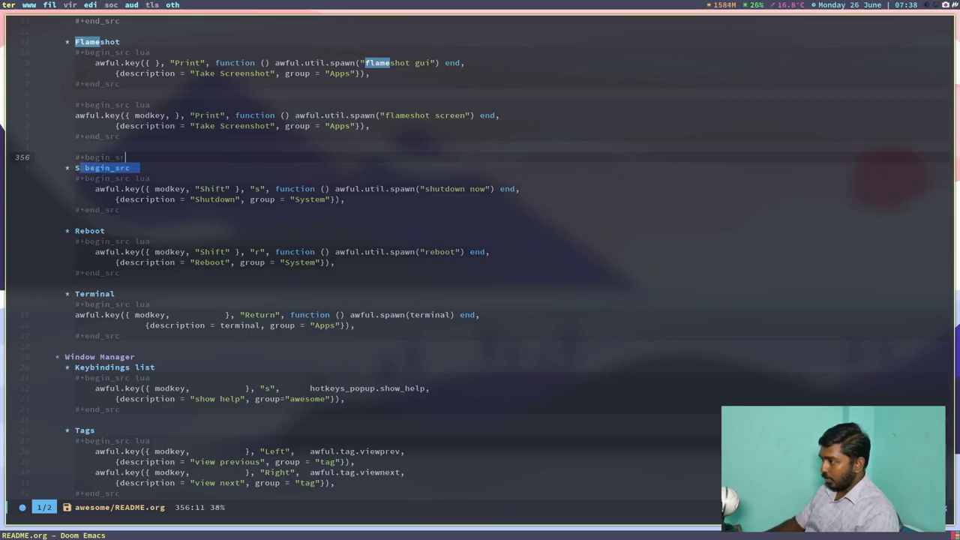
pyautogui.write('c l')
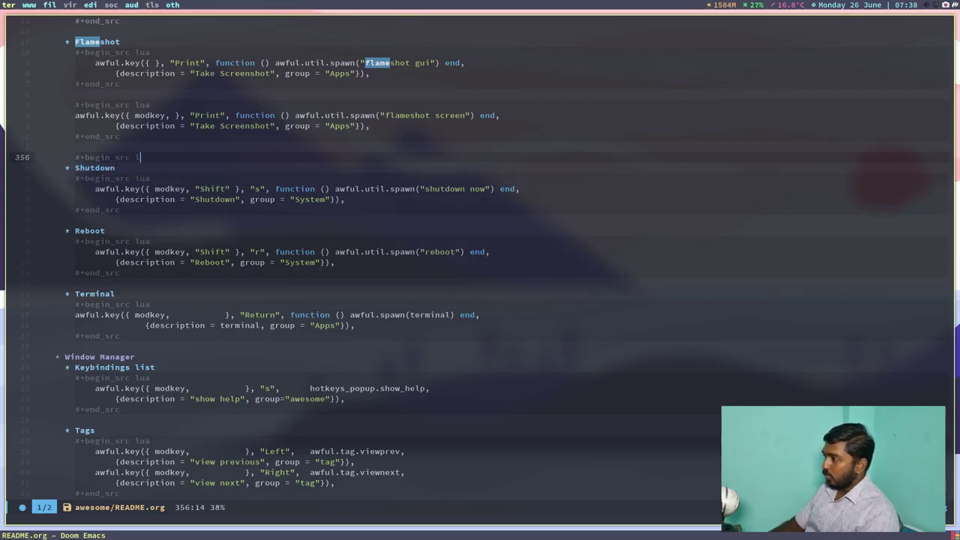
pyautogui.write('ua')
pyautogui.press('Return')
pyautogui.press('Escape')
pyautogui.press('p')
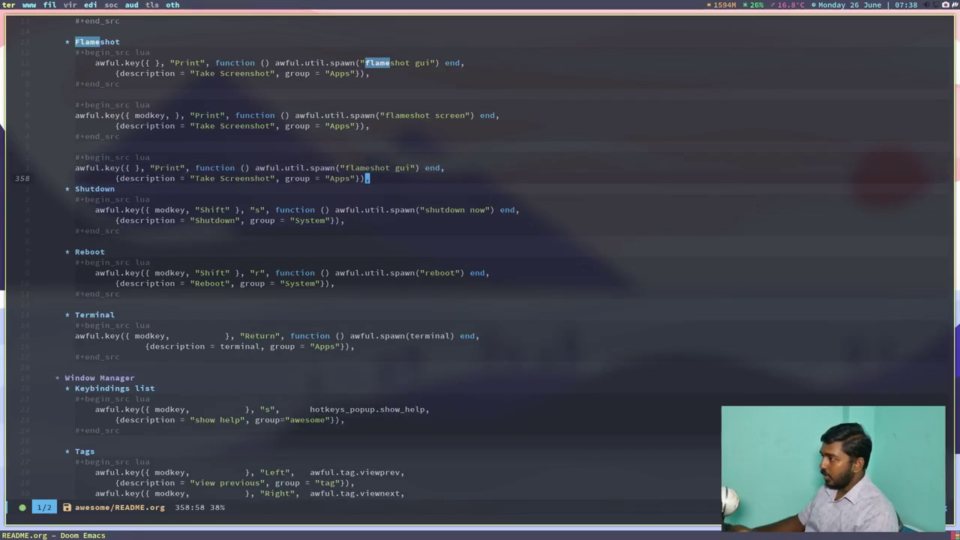
# Change the third keybinding's command to "flameshot full" and its description to "Take Full Screenshot", with "#+end_src" closing its source block.
pyautogui.press('k')
pyautogui.press('l')
pyautogui.press('l')
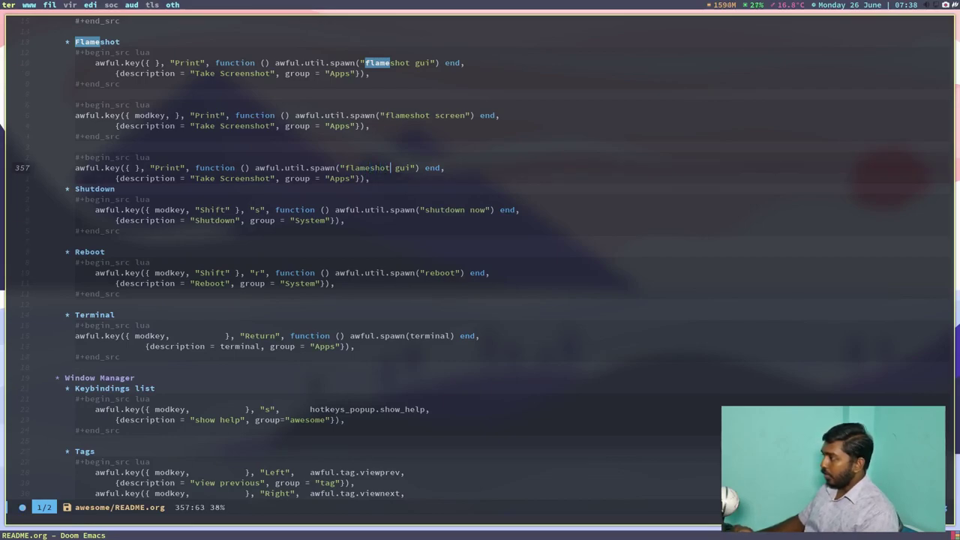
pyautogui.write('lcwfull')
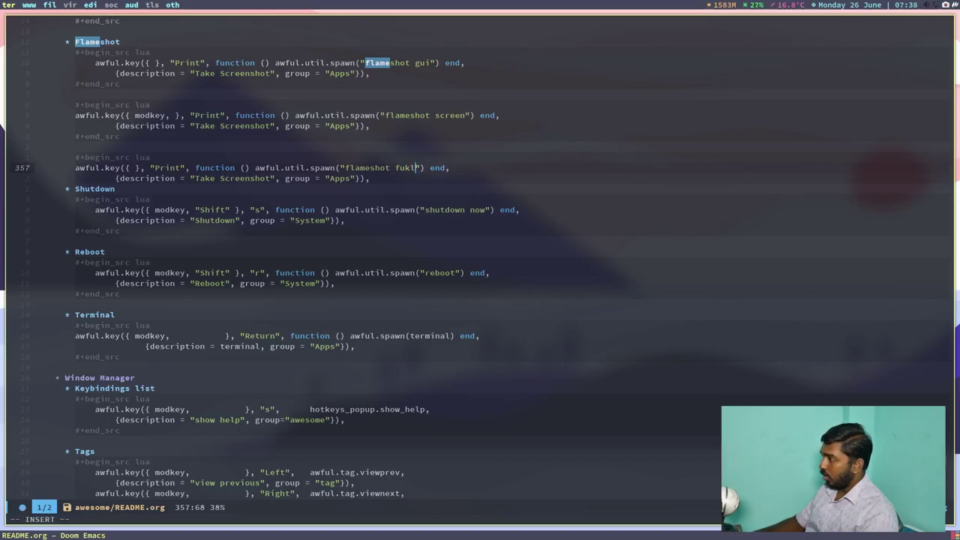
pyautogui.press('BackSpace')
pyautogui.press('BackSpace')
pyautogui.write('ll')
pyautogui.press('Down')
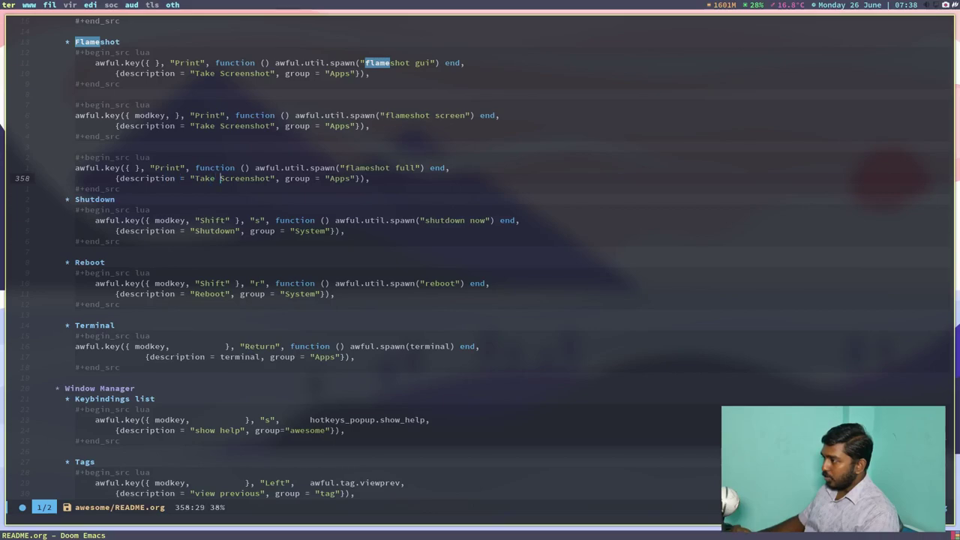
pyautogui.write('i Full')
pyautogui.press('Escape')
# Change the "flameshot screen" keybinding's description to "Take Screen Screenshot" and save the file.
pyautogui.press('k')
pyautogui.press('k')
pyautogui.press('k')
pyautogui.press('k')
pyautogui.press('k')
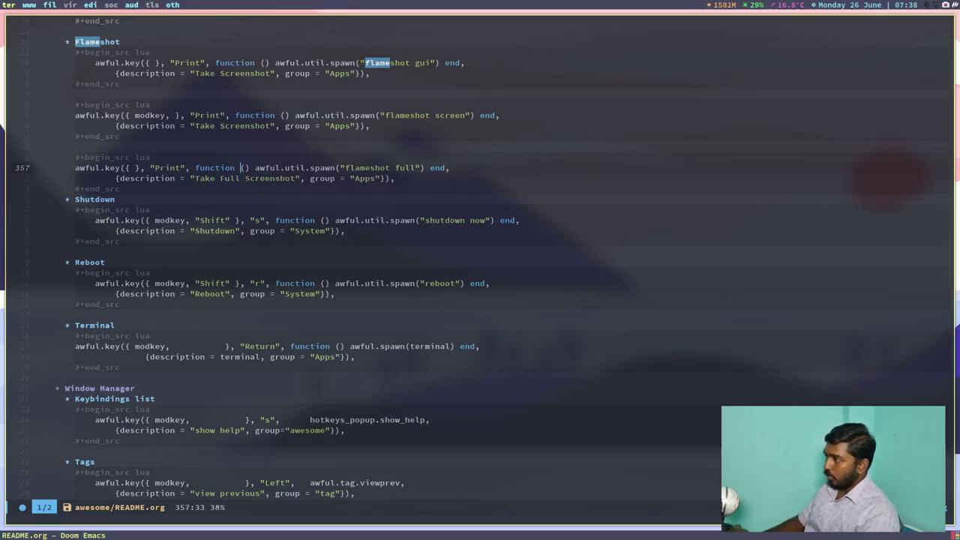
pyautogui.write('h')
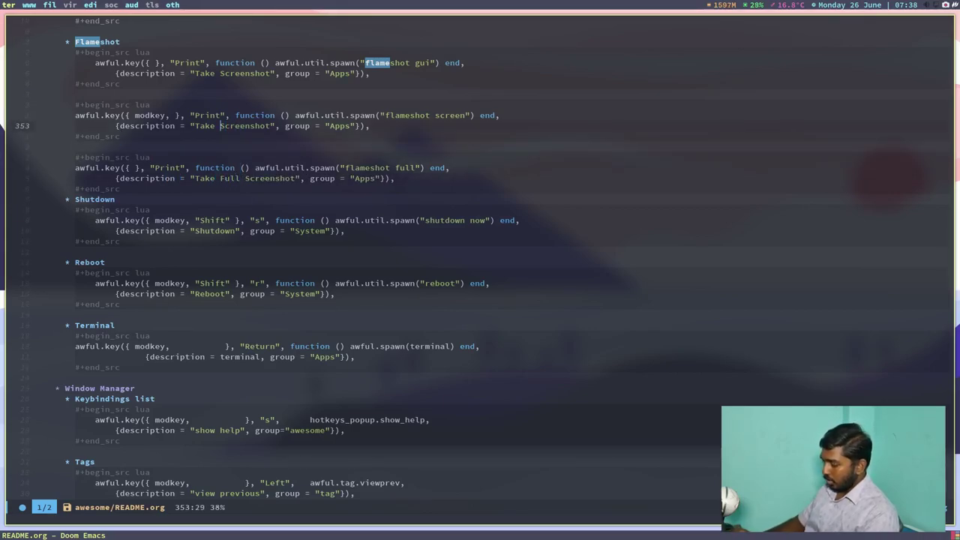
pyautogui.write('iScreen')
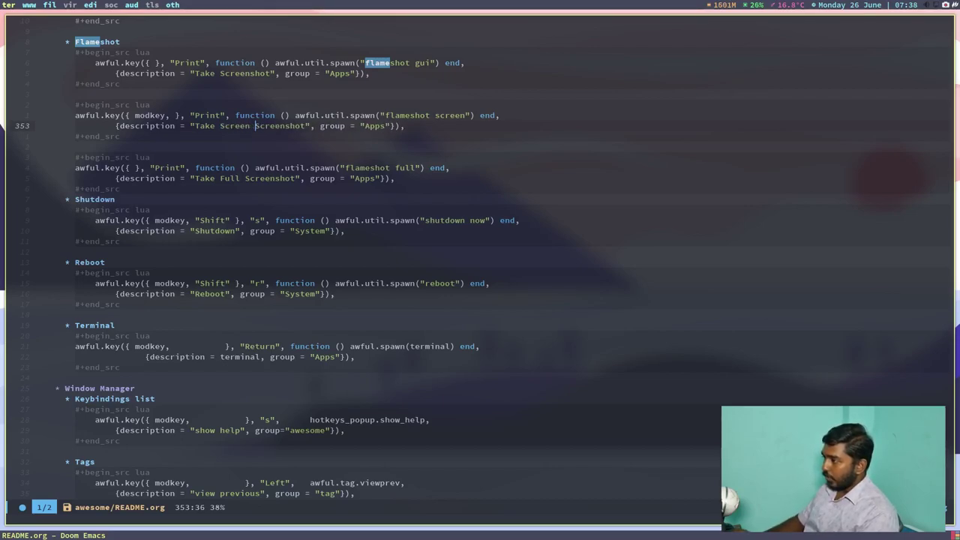
pyautogui.press('Escape')
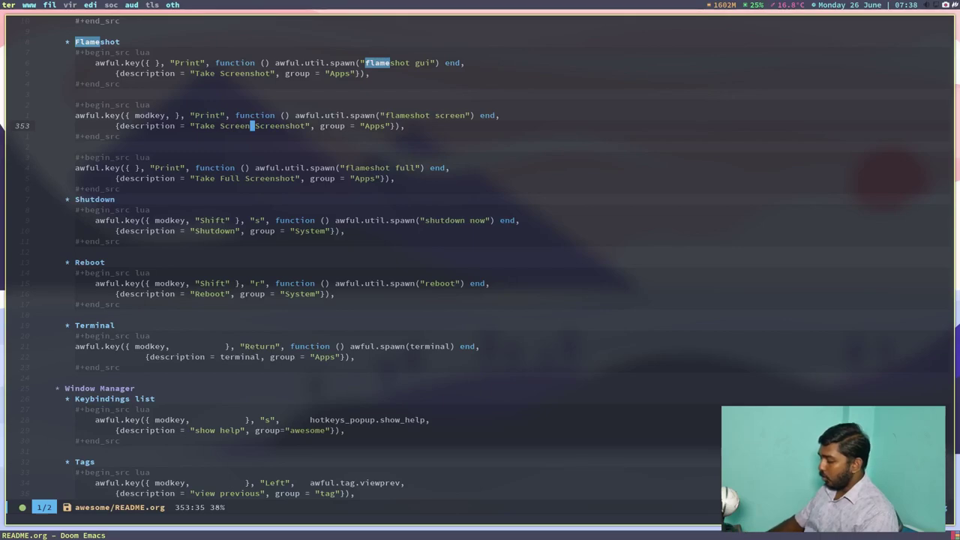
pyautogui.write(':w')
pyautogui.press('Return')
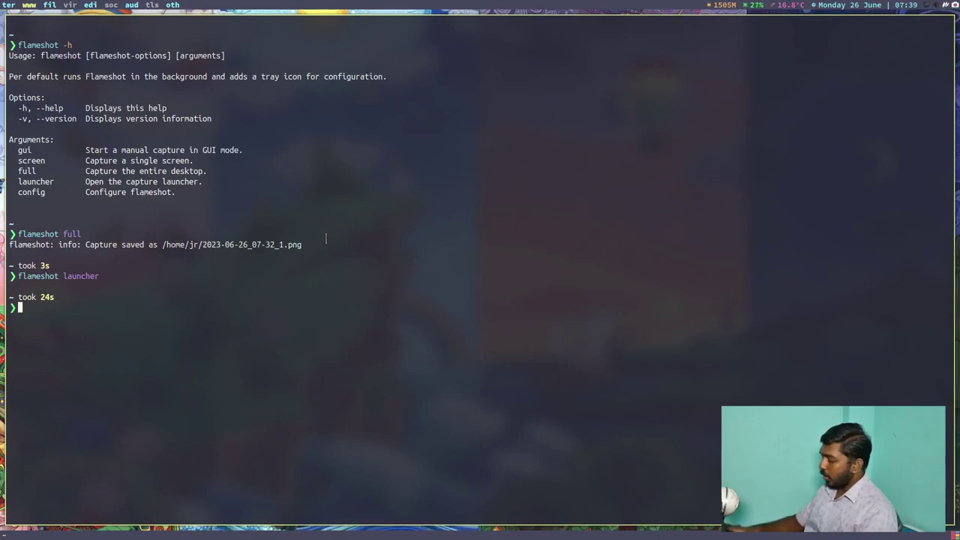
# Test the new single-screen capture keybinding in the terminal workspace and dismiss the save dialog.
pyautogui.press('Print')
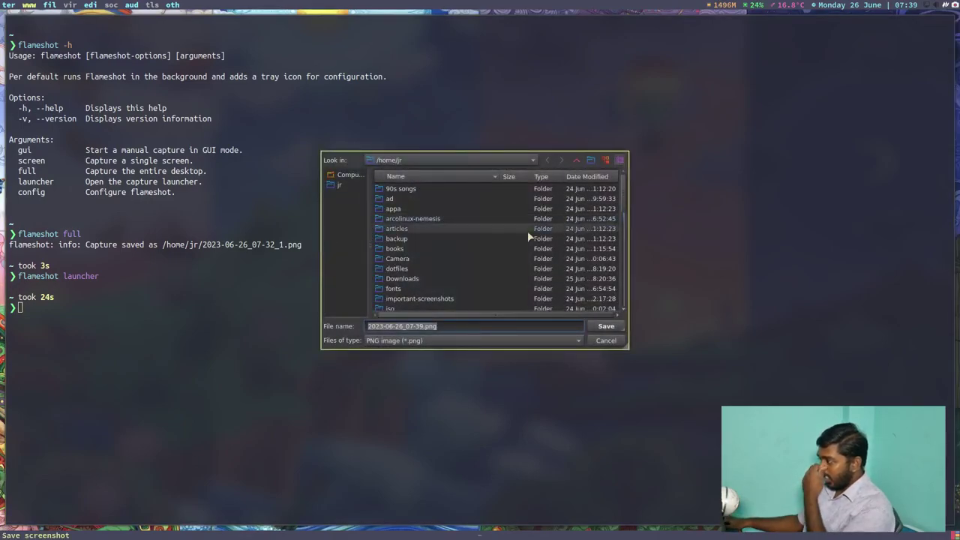
pyautogui.press('Escape')
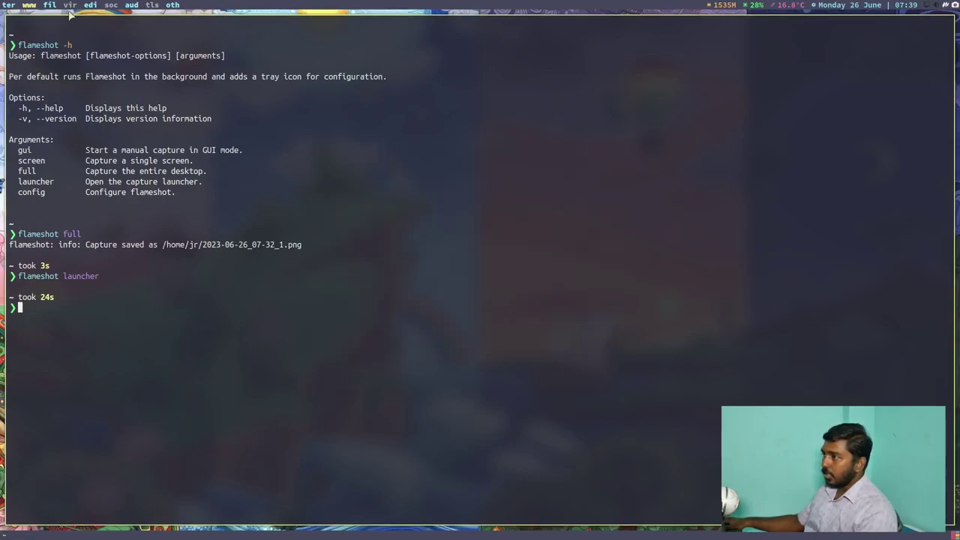
# Switch back to Doom Emacs, add modkey, "Shift" as modifiers of the "flameshot full" keybinding and save the file.
pyautogui.click(51, 4)
pyautogui.click(5, 6)
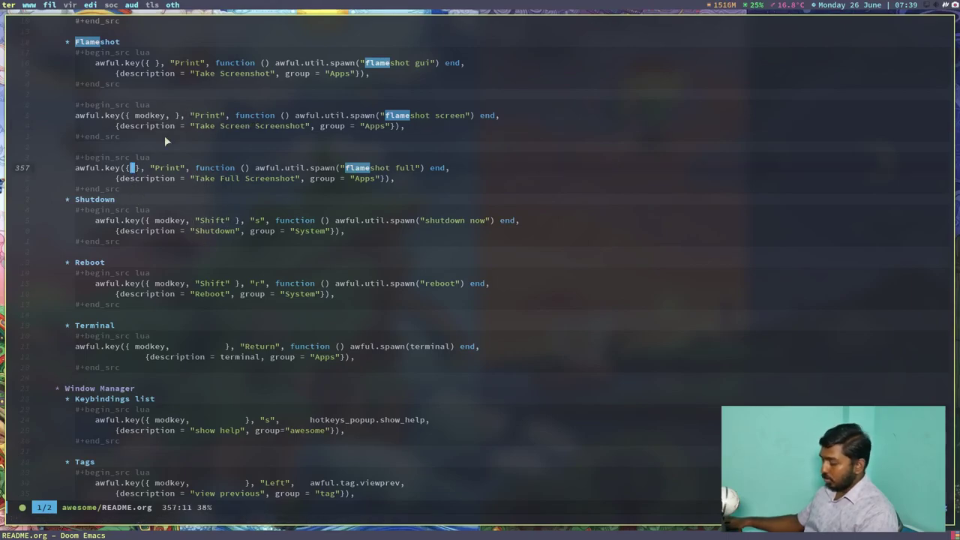
pyautogui.write('mo')
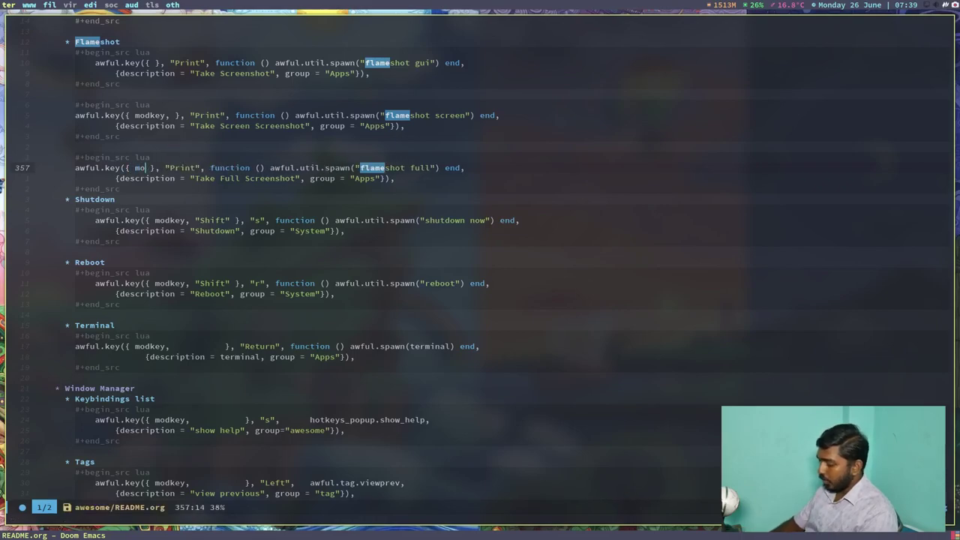
pyautogui.write('dkey')
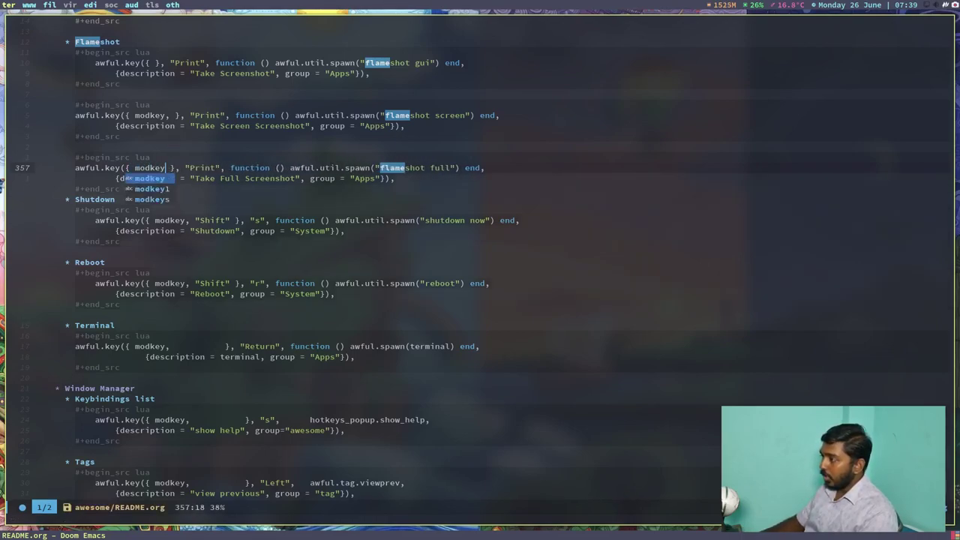
pyautogui.write(', "')
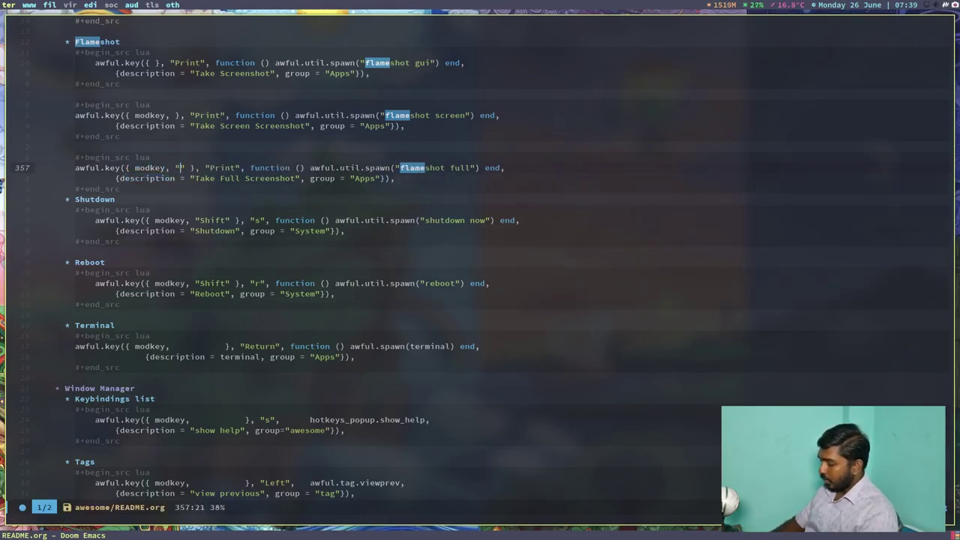
pyautogui.write('Shift')
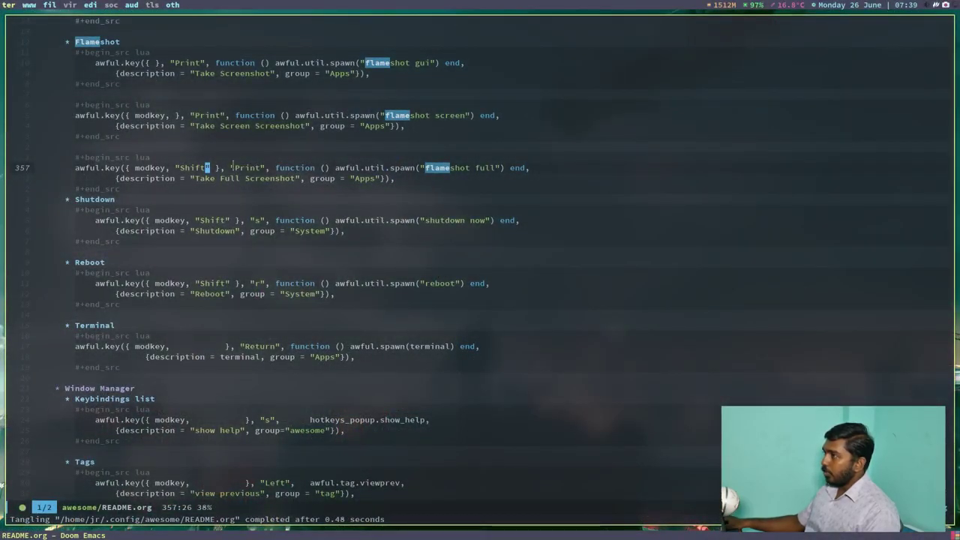
# In the terminal workspace, capture the entire desktop with the new keybinding and save it as 2023-06-26_07-40.png in the home folder.
pyautogui.press('super+1')
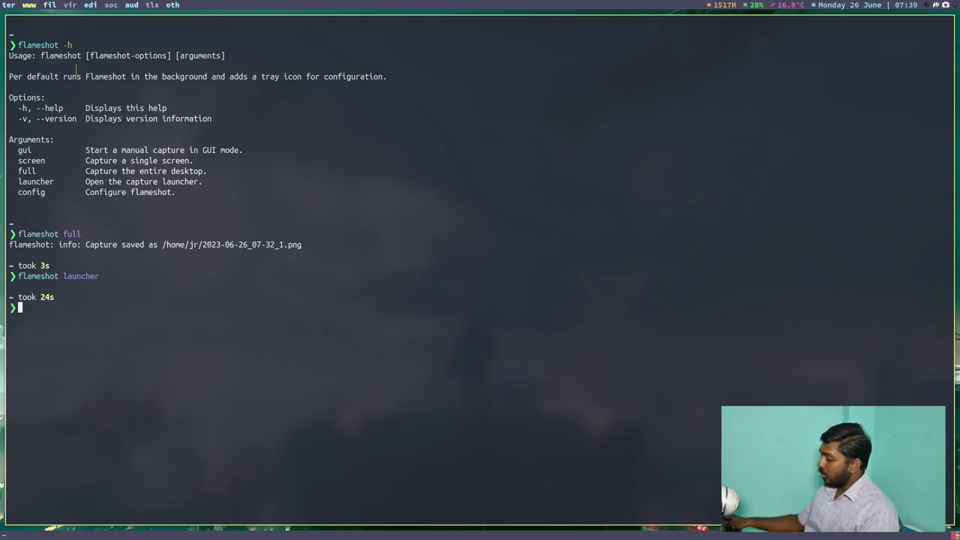
pyautogui.press('Print')
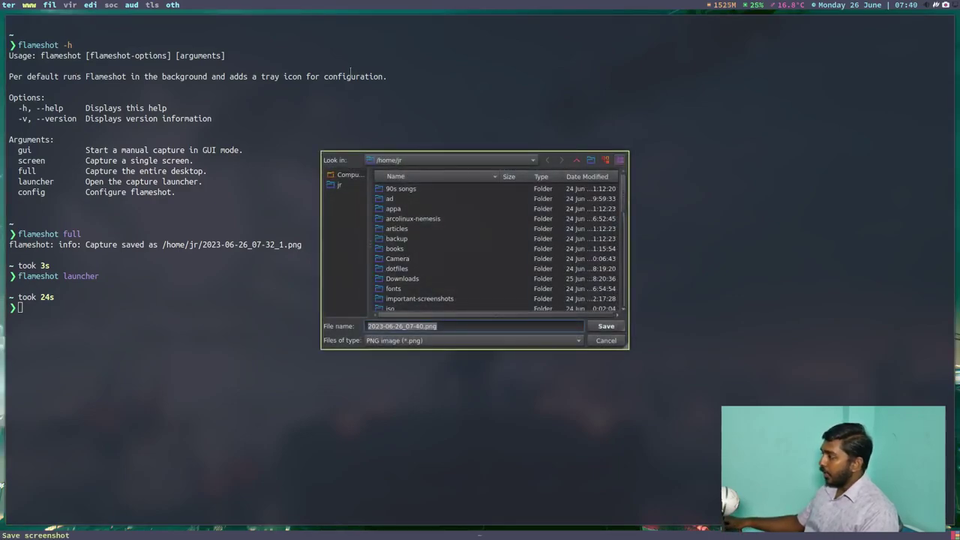
pyautogui.click(606, 325)
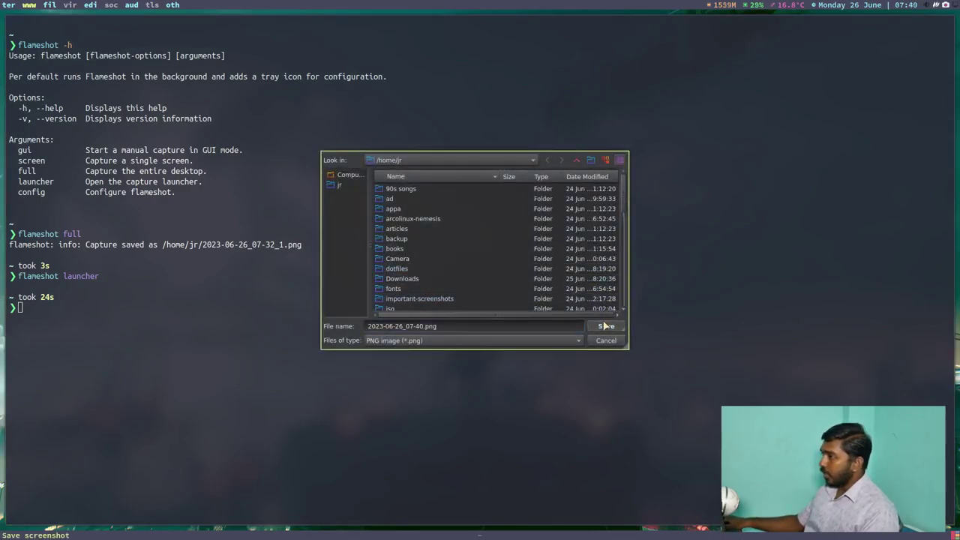
# Switch to the file manager and open 2023-06-26_07-40.png with nomacs to view the capture.
pyautogui.click(50, 5)
pyautogui.rightClick(449, 216)
pyautogui.moveTo(474, 241)
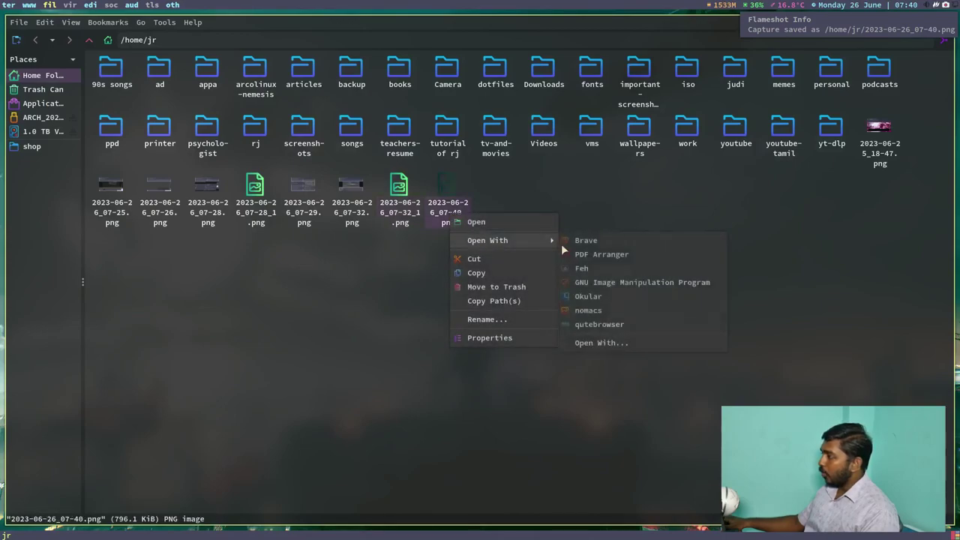
pyautogui.click(592, 318)
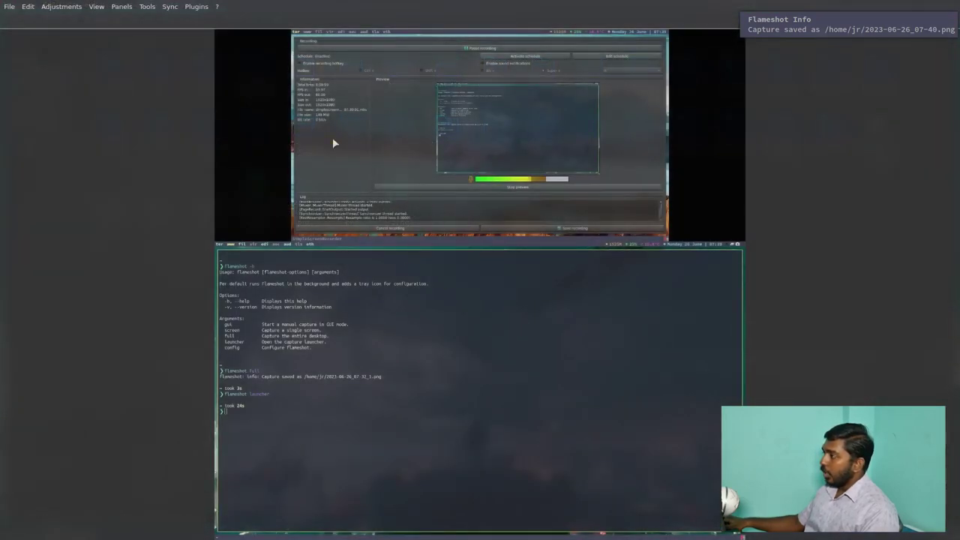